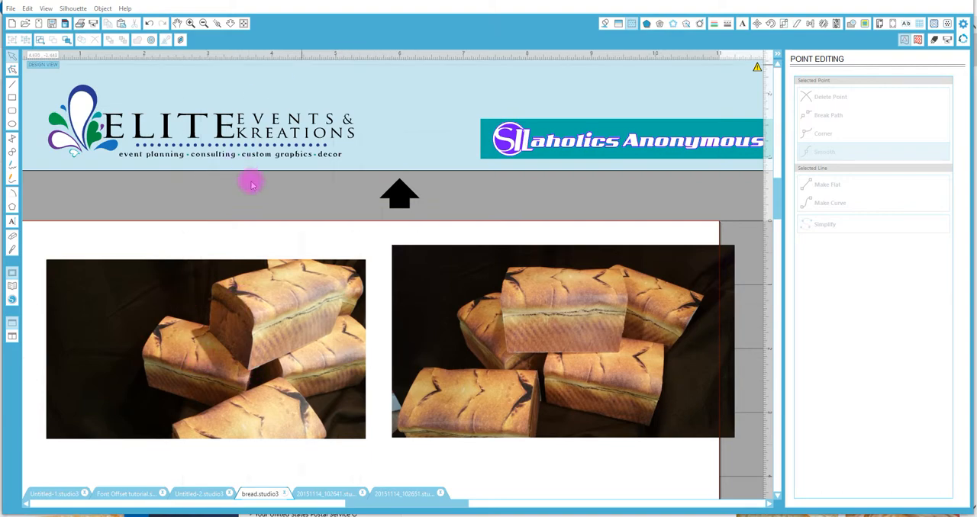
Move the two bread photos off the page into the empty area above it.
left_click(232, 23)
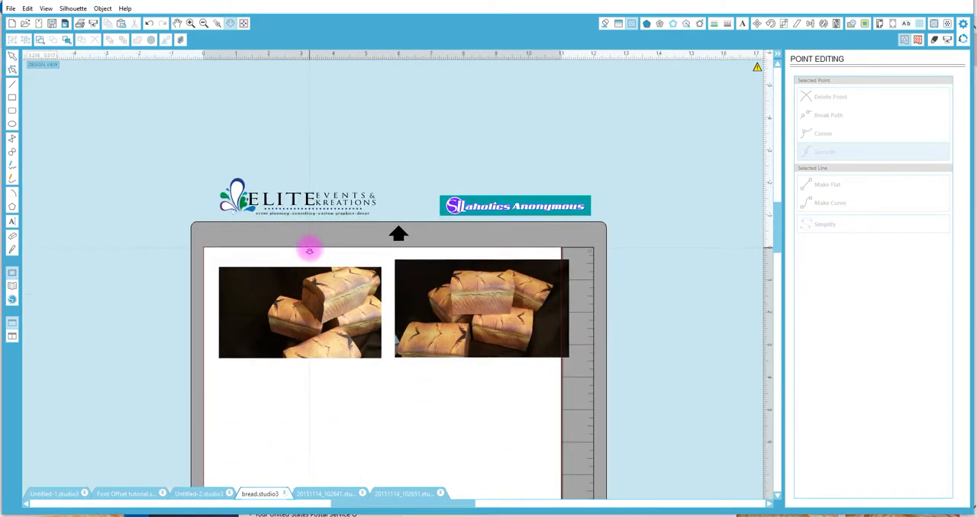
left_click_drag(210, 311, 730, 87)
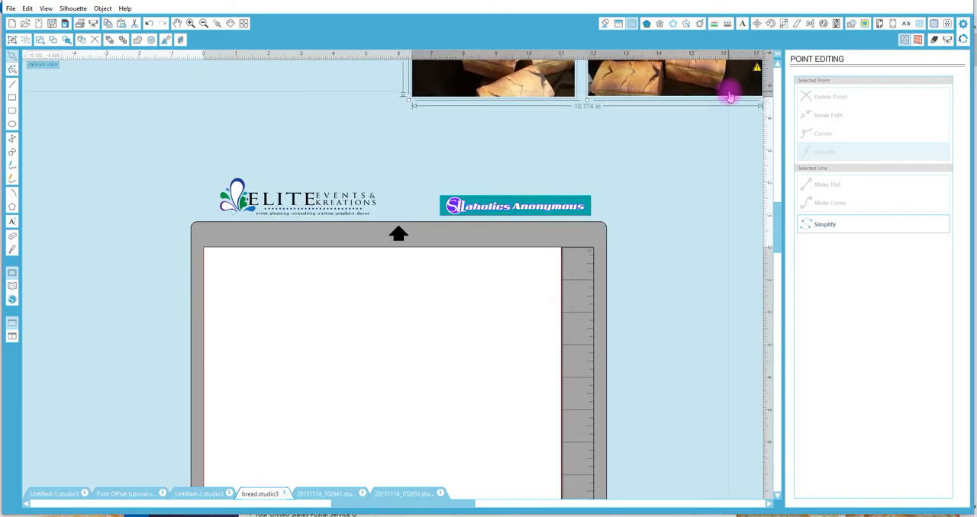
left_click(232, 23)
mouse_move(264, 322)
left_mouse_down()
mouse_move(305, 102)
mouse_move(292, 272)
left_mouse_up()
Switch to the browser's french bread loaf image search, open The French Bread Factory loaf at full size and copy the picture.
mouse_move(235, 516)
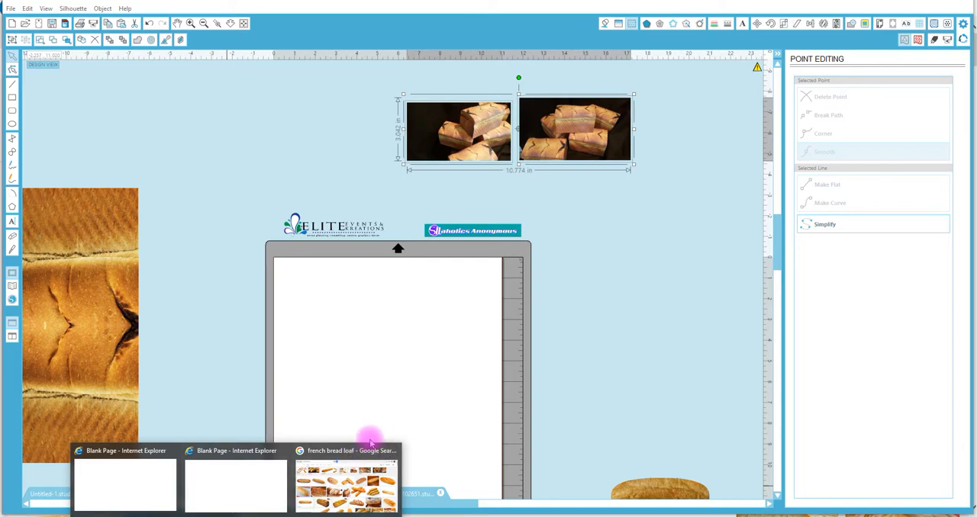
left_click(343, 455)
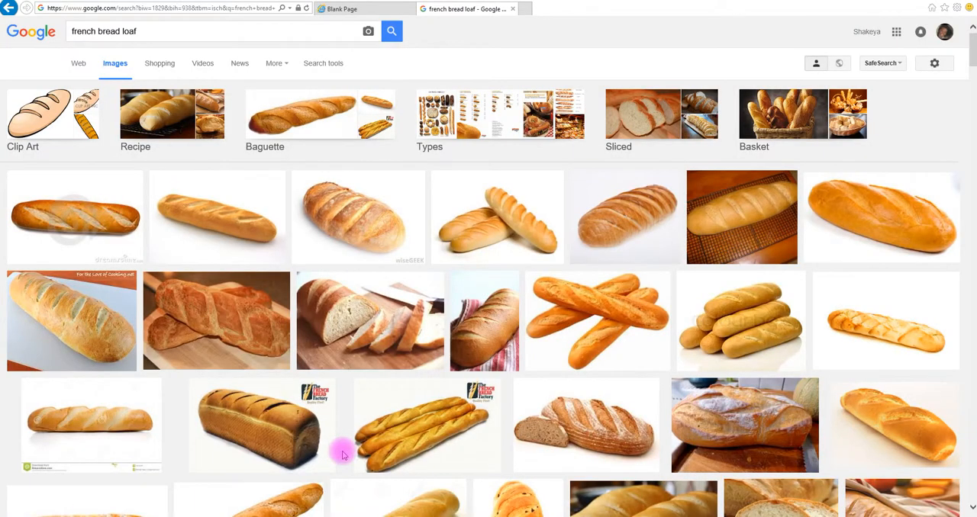
left_click(282, 445)
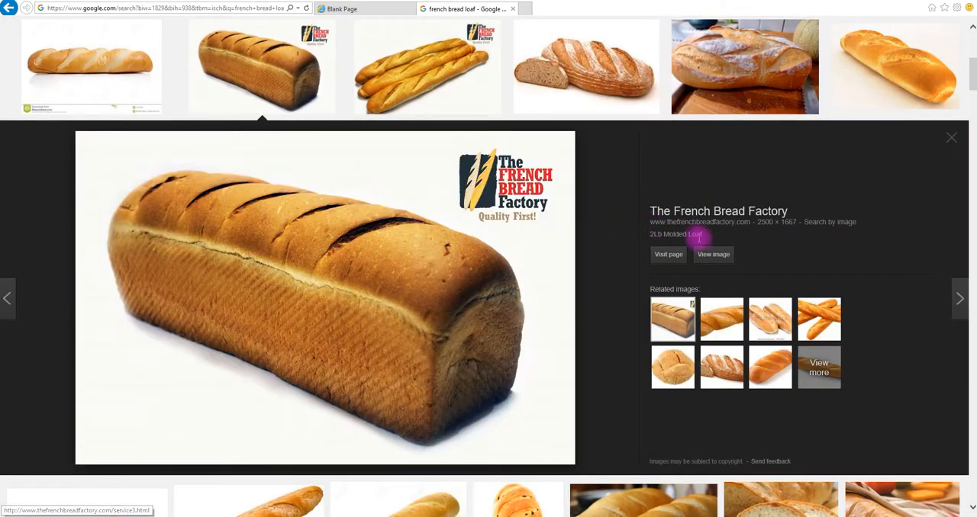
left_click(712, 258)
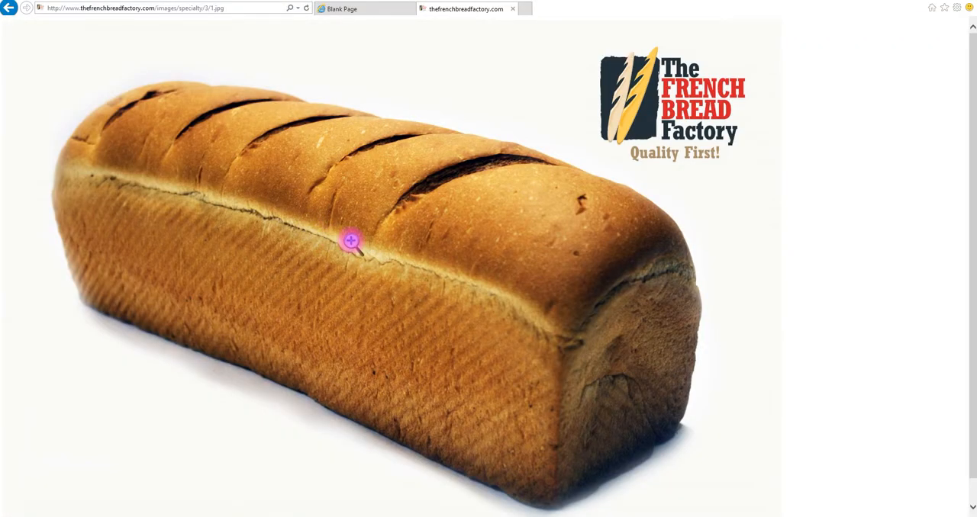
right_click(350, 241)
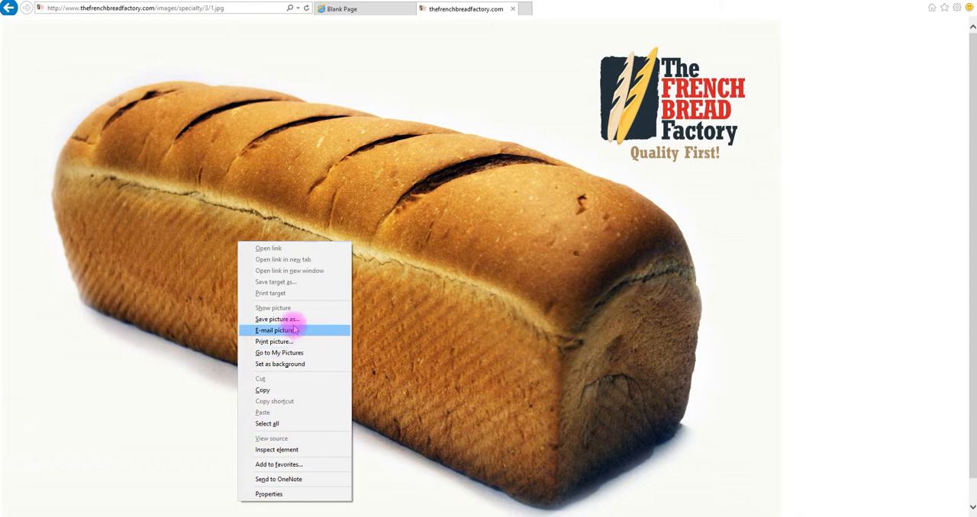
left_click(261, 390)
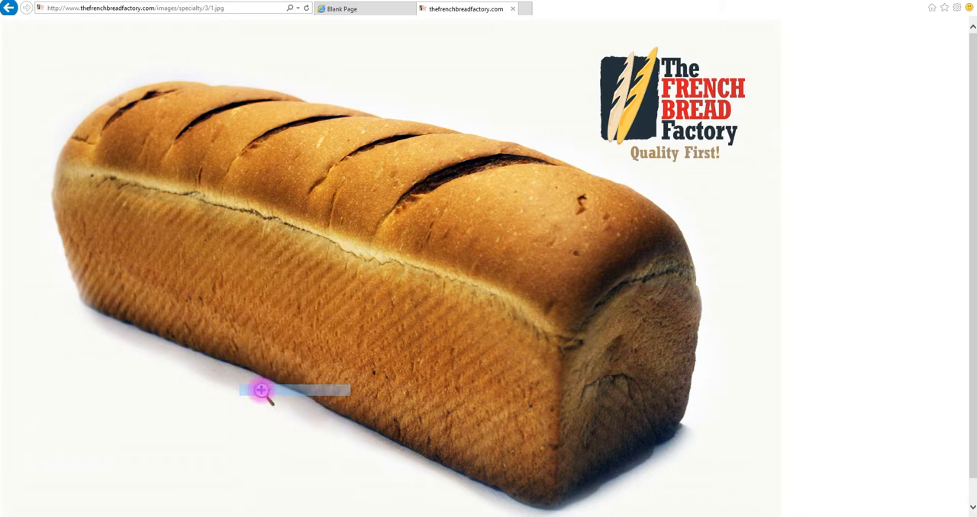
Switch back to Silhouette Studio, paste the copied loaf picture into bread.studio3 and move it beside the page, away from the bread texture.
key("alt+Tab")
right_click(260, 329)
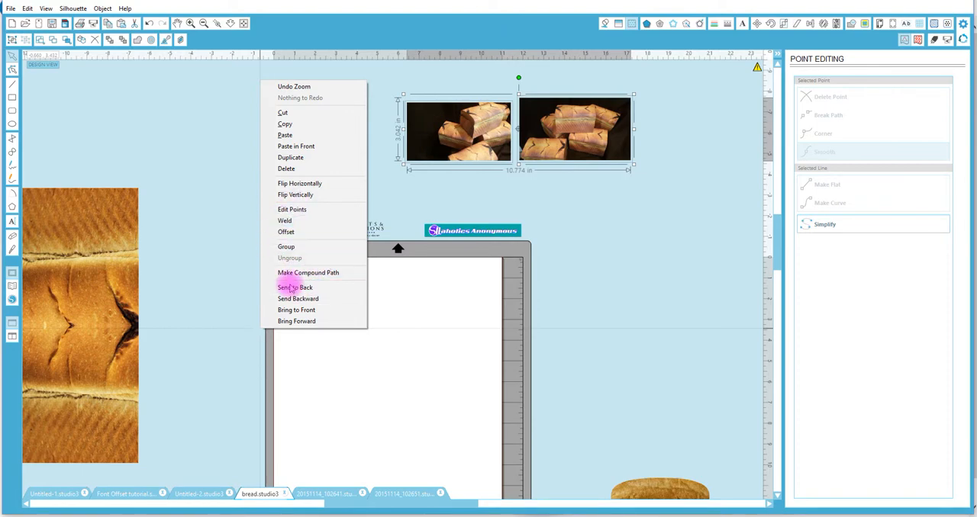
left_click(290, 135)
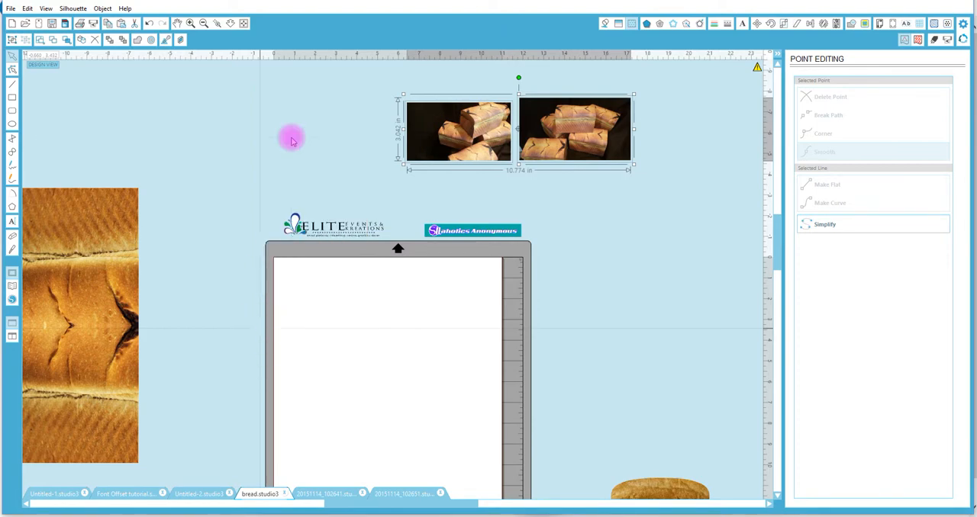
left_click_drag(414, 283, 746, 338)
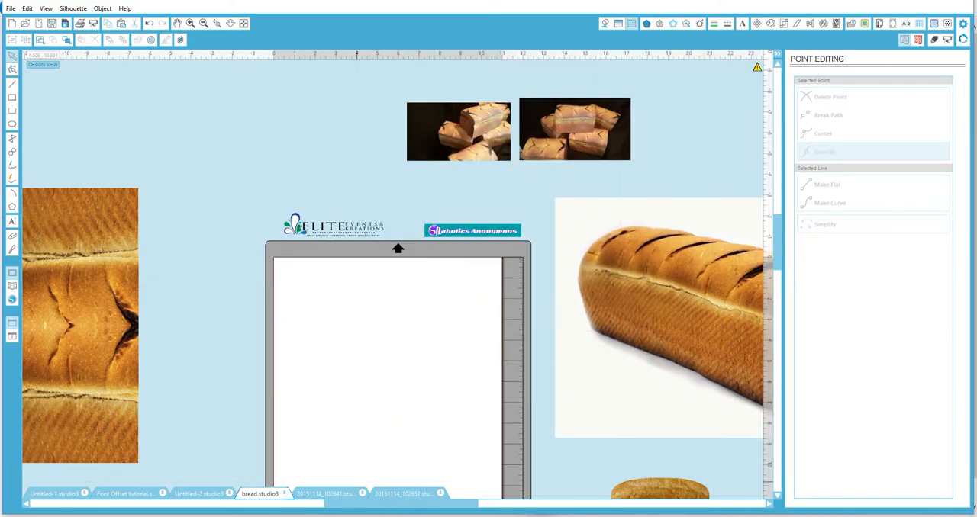
Draw a rectangle over the lower part of the bread end piece and another about 8.9 by 3.2 in on the page.
left_click_drag(424, 510, 342, 493)
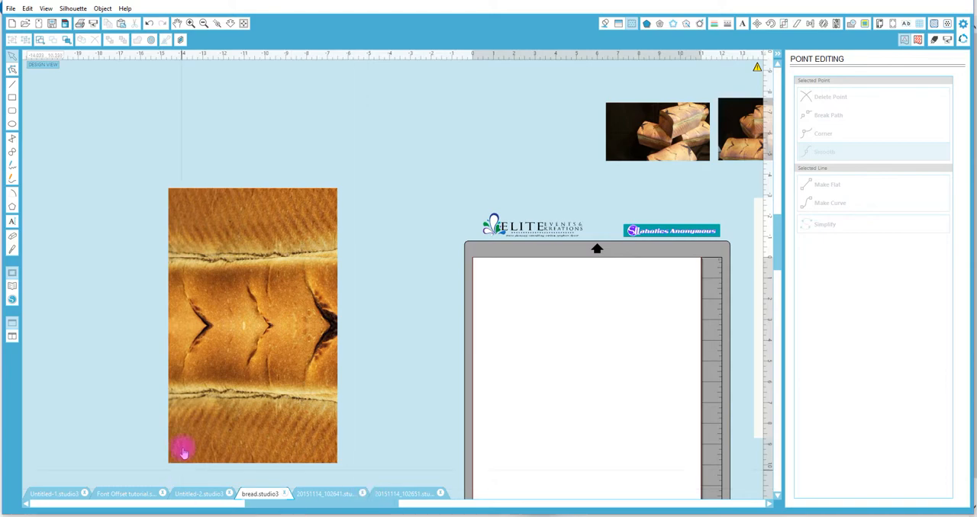
left_click(12, 98)
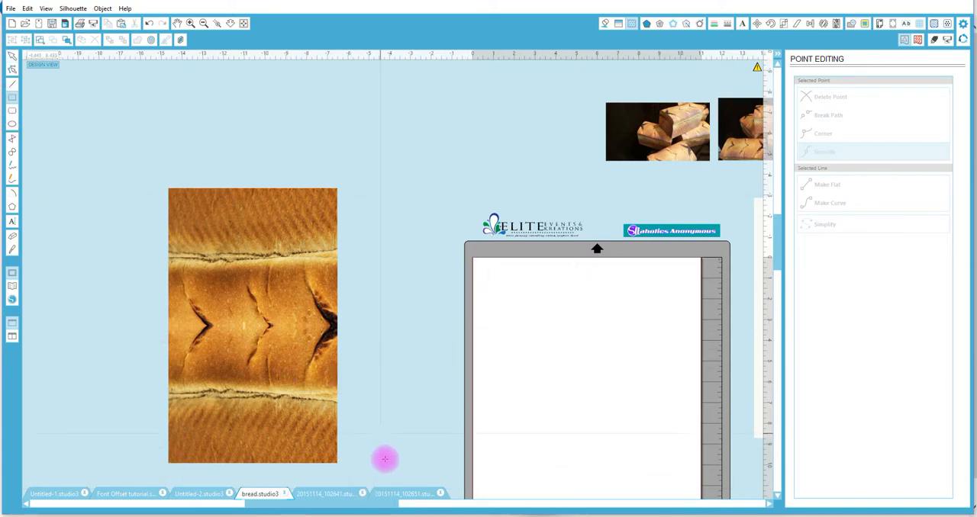
left_click_drag(375, 507, 504, 502)
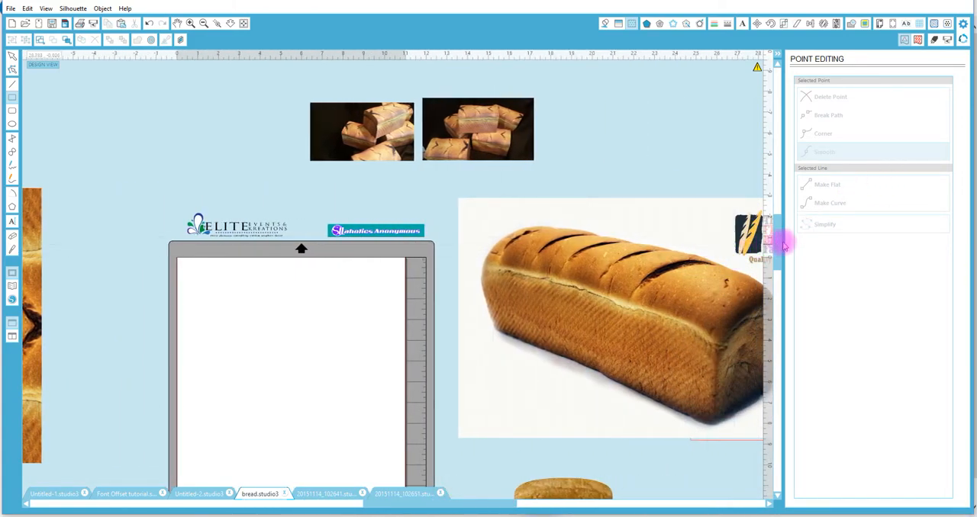
left_click_drag(777, 234, 730, 307)
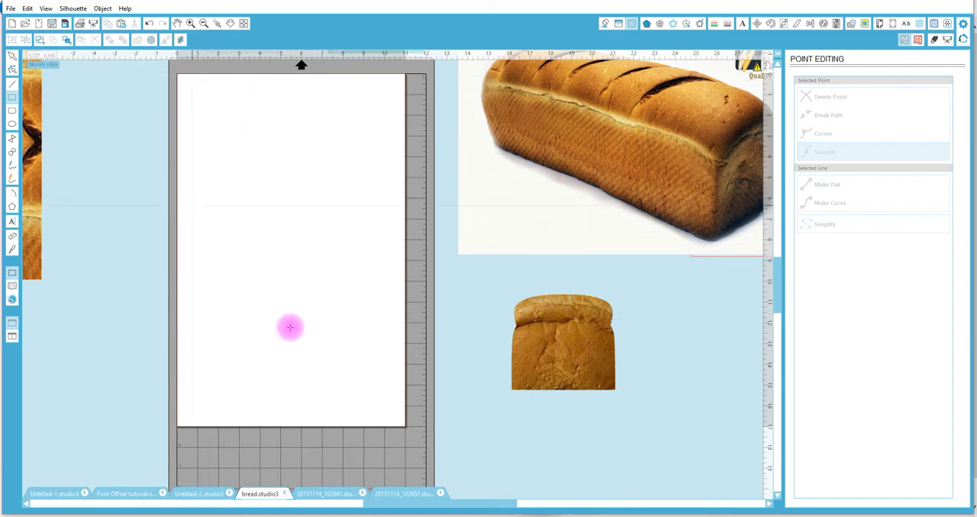
left_click_drag(513, 326, 620, 388)
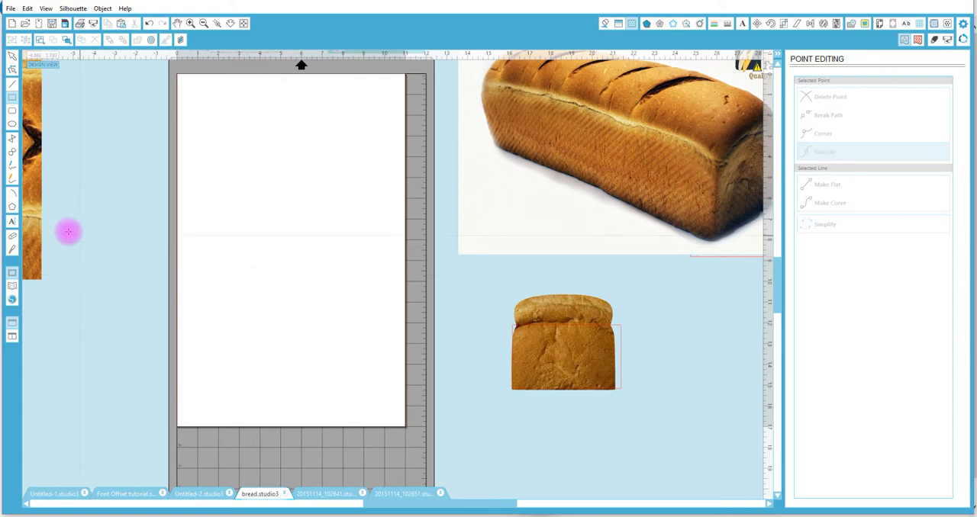
mouse_move(262, 282)
left_mouse_down()
mouse_move(320, 320)
mouse_move(360, 329)
left_mouse_up()
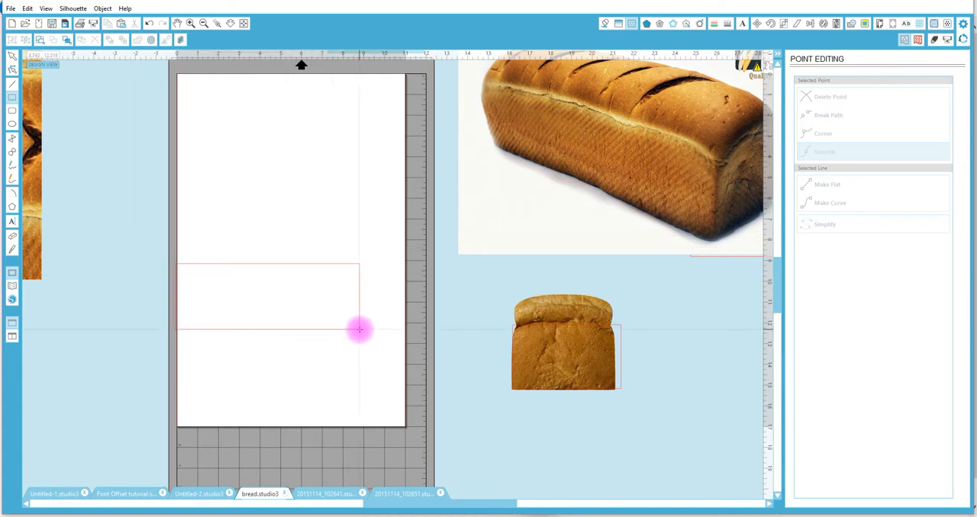
key("v")
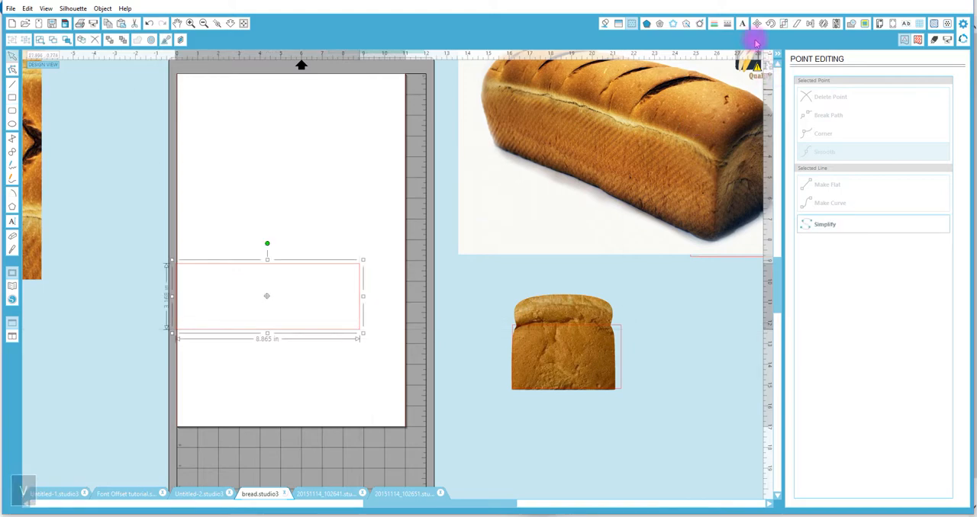
Scale the rectangle on the page to a width of 8 in and a height of 3 in.
left_click(782, 24)
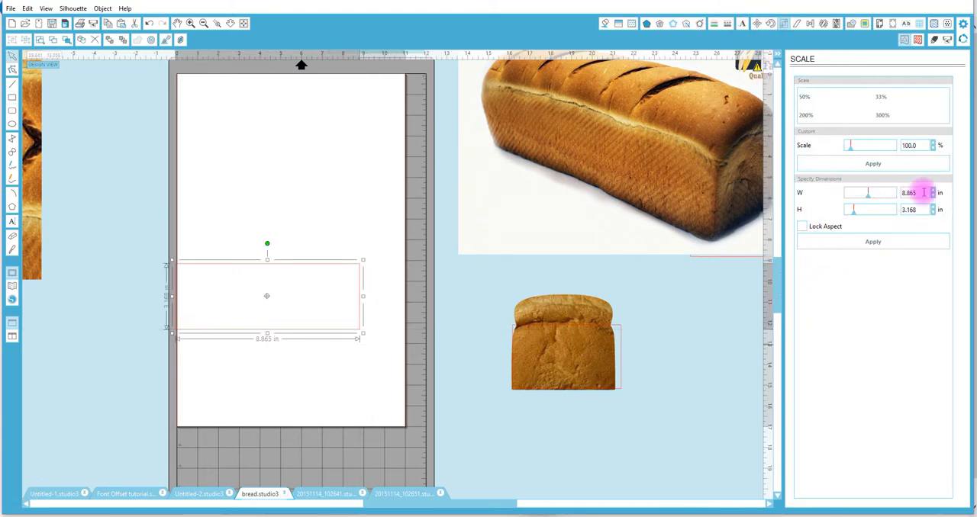
left_click_drag(923, 192, 871, 192)
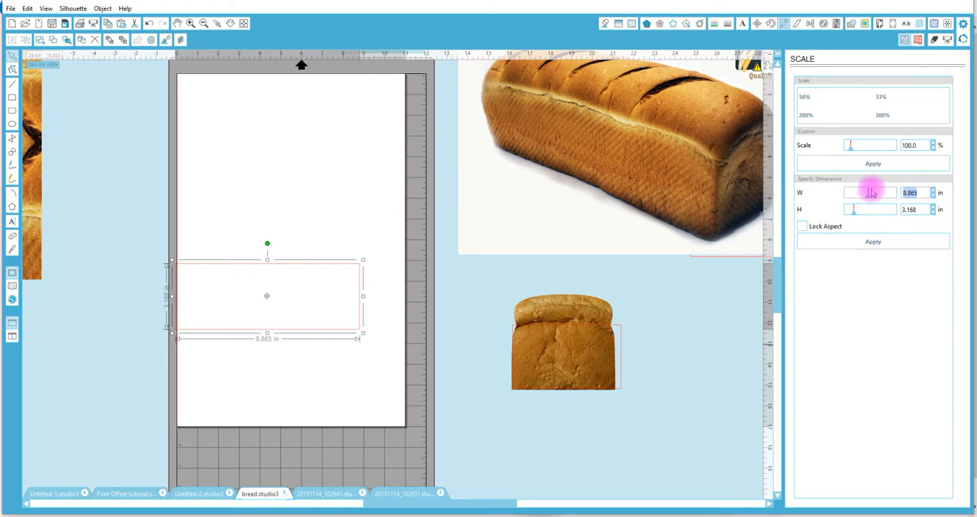
type("8")
left_click_drag(911, 209, 870, 209)
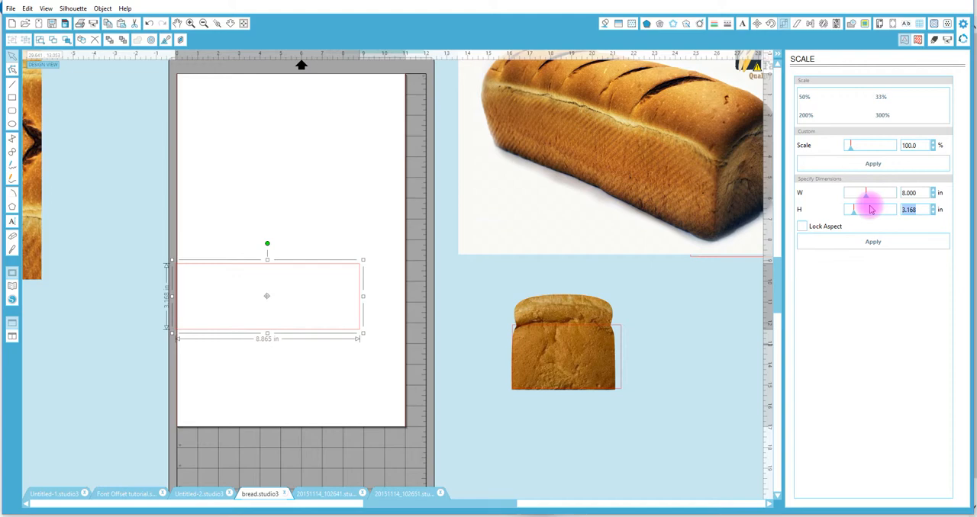
key("3")
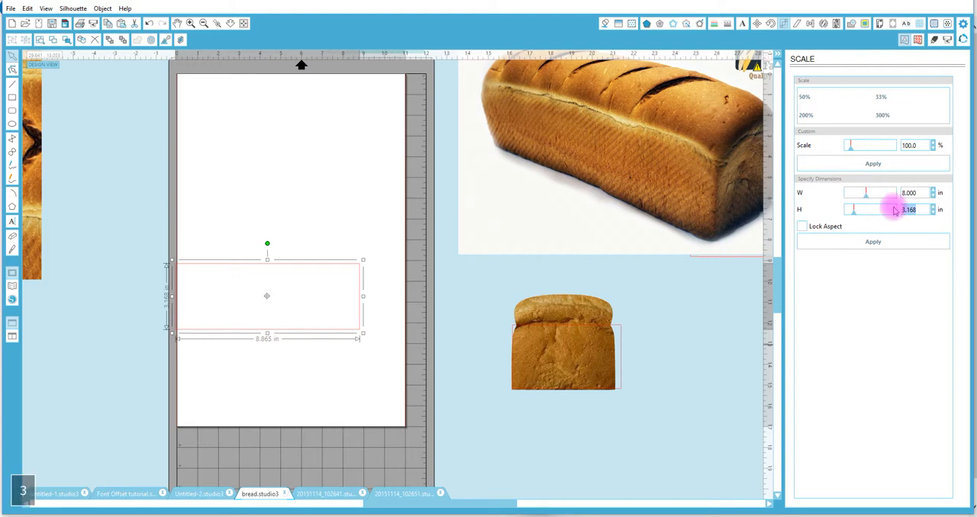
left_click(872, 242)
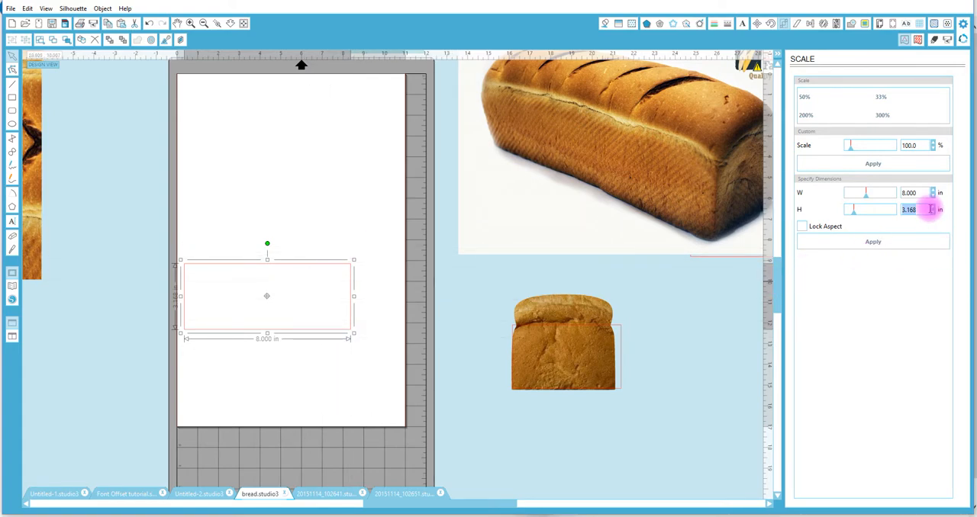
type("3")
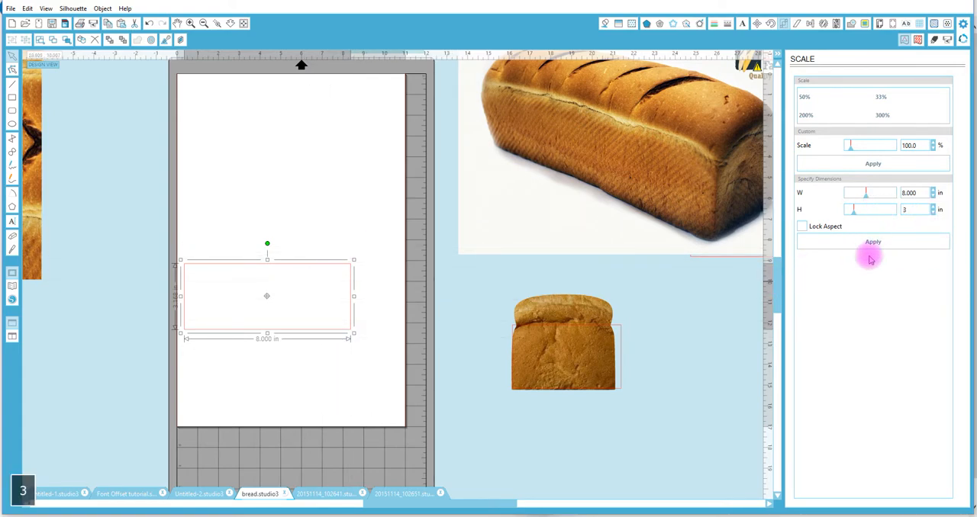
left_click(872, 243)
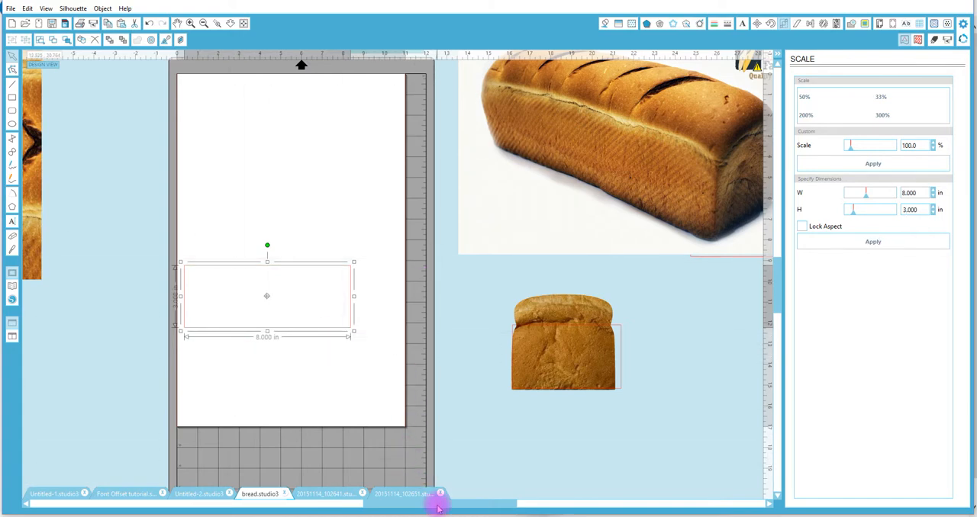
Fill the rectangle on the page with the pasted loaf picture by sampling it with the eyedropper.
left_click_drag(438, 508, 436, 469)
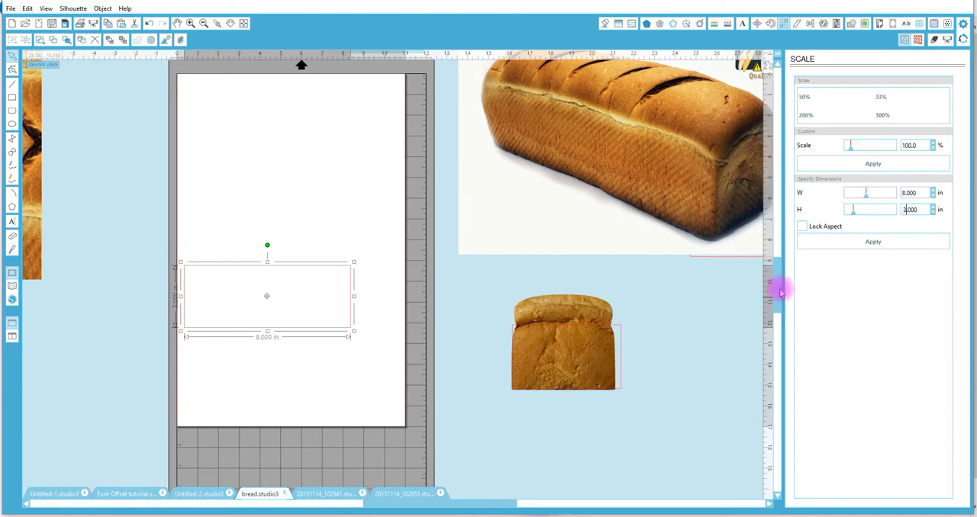
left_click_drag(778, 286, 792, 238)
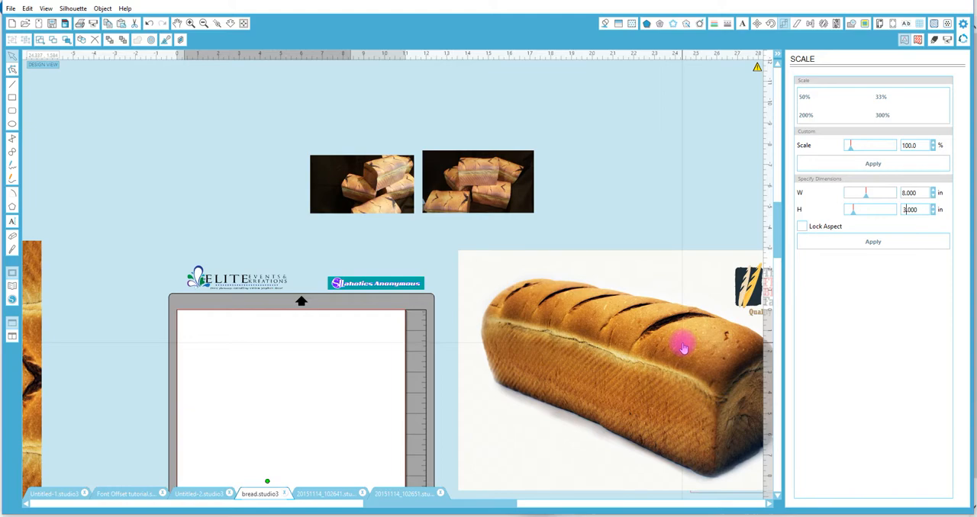
right_click(775, 257)
left_click(780, 229)
left_click_drag(779, 230, 778, 285)
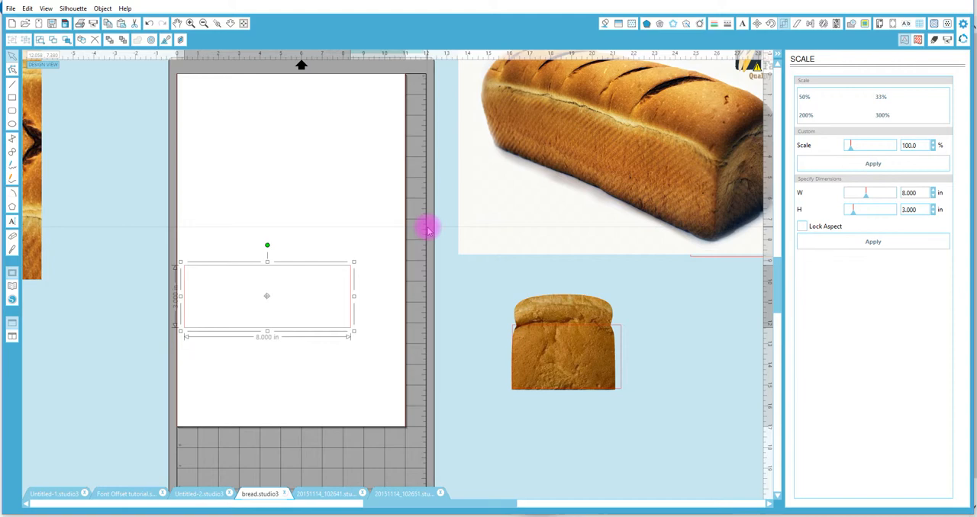
key("i")
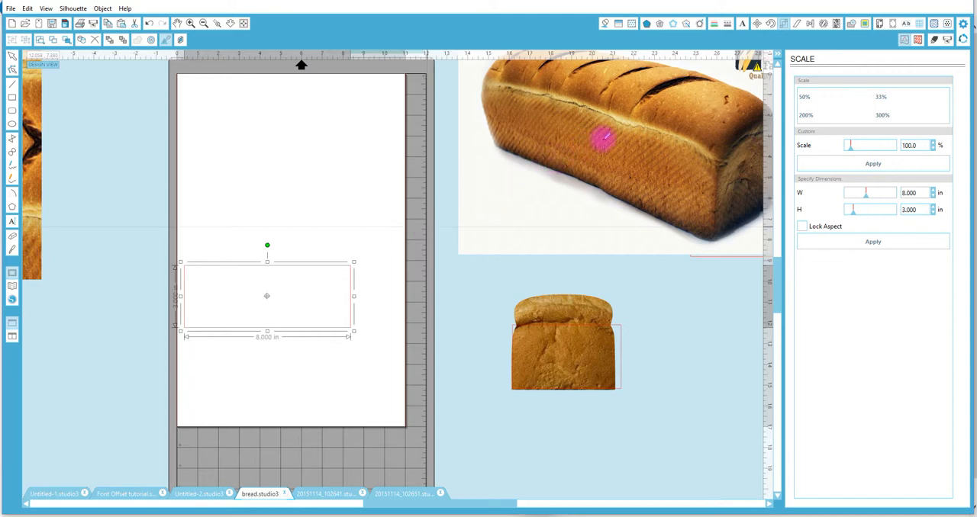
left_click(603, 140)
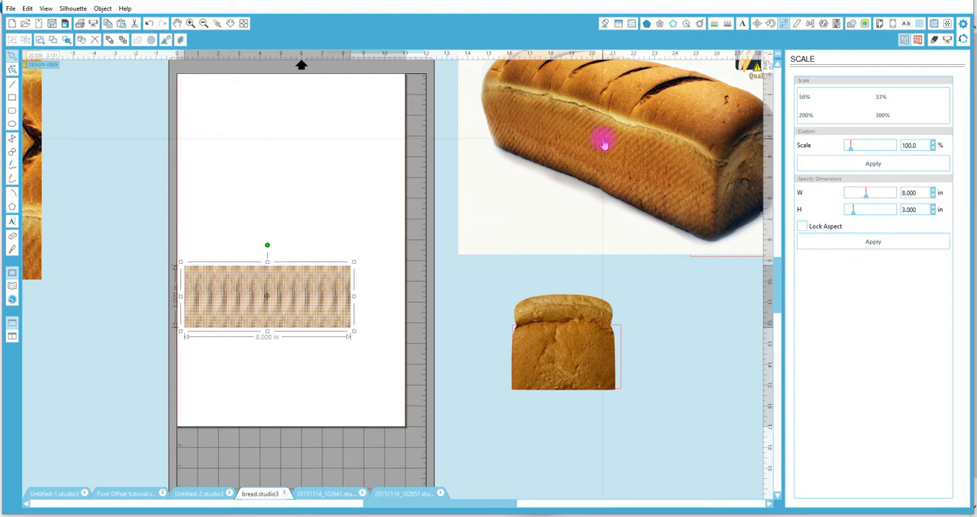
Set the aspect ratio of the rectangle's loaf fill pattern to Fixed.
left_click(214, 26)
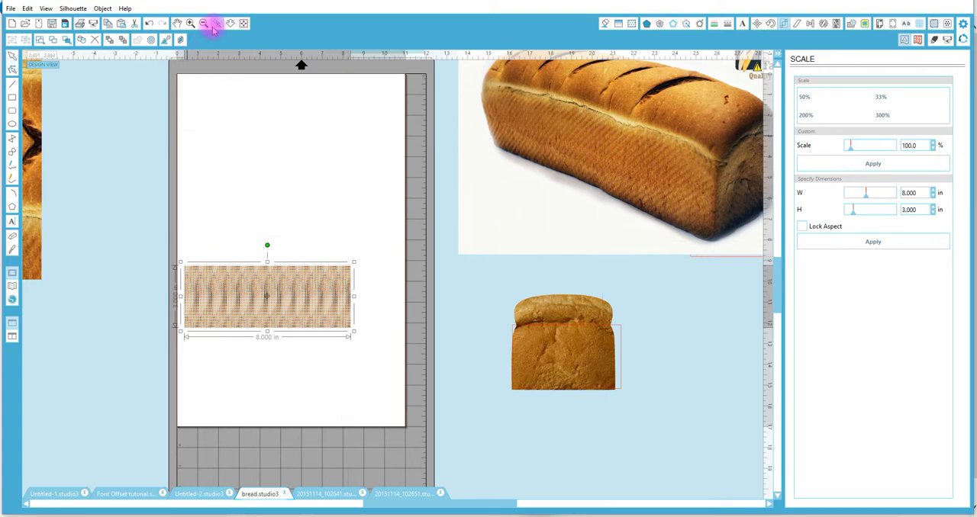
left_click_drag(250, 271, 301, 304)
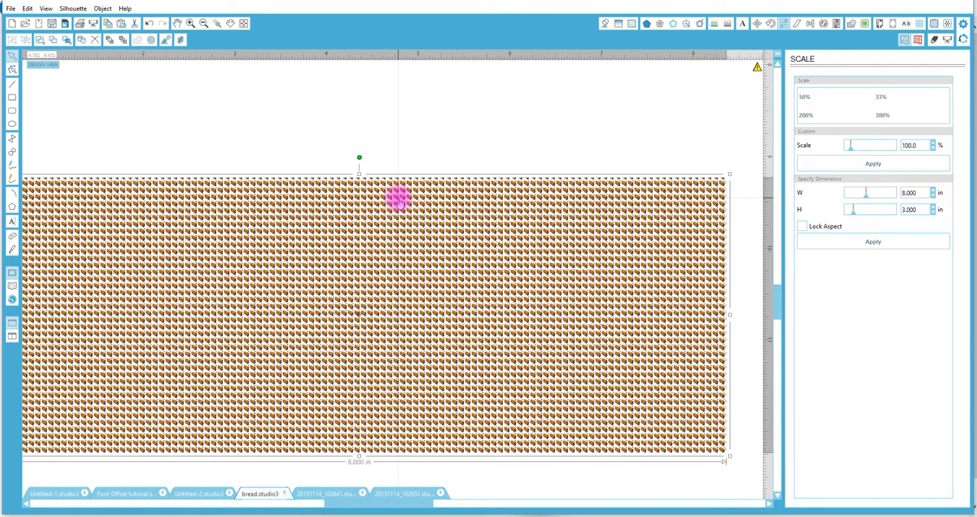
left_click(634, 24)
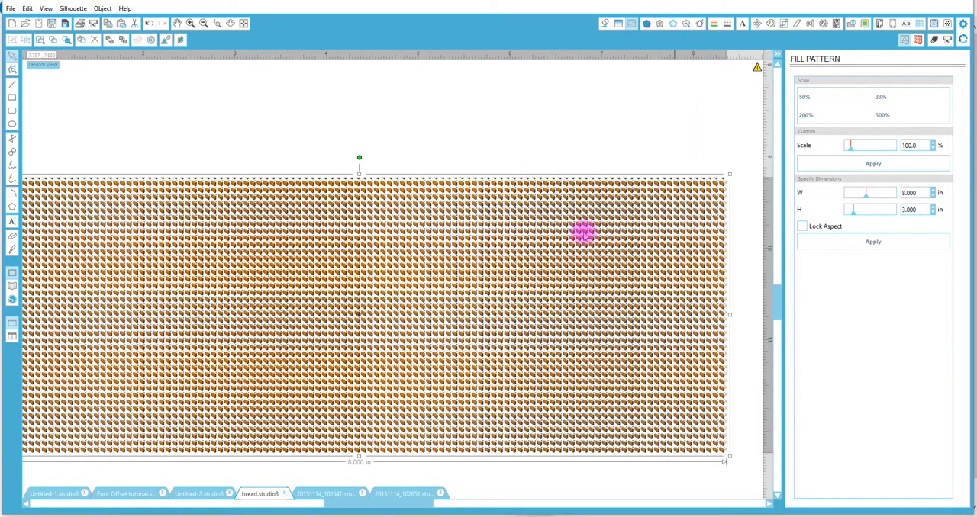
left_click_drag(955, 192, 950, 312)
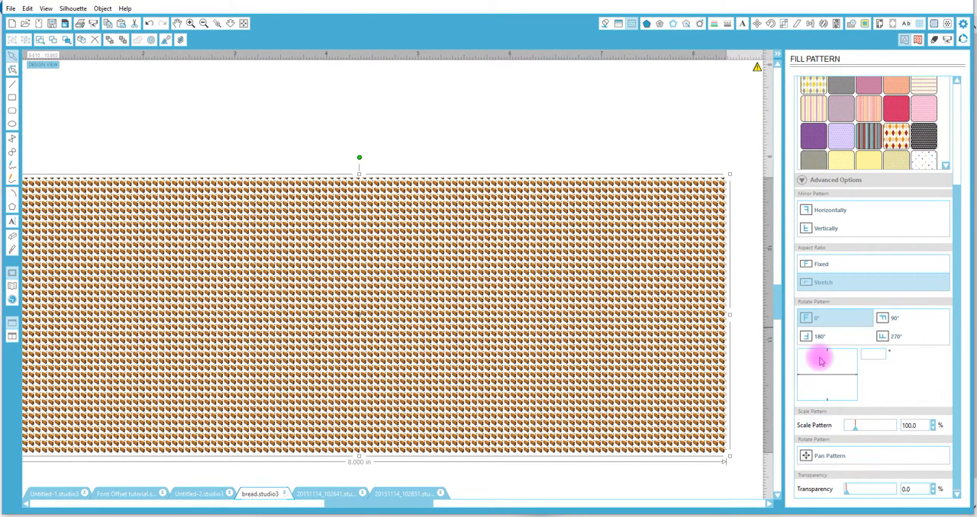
left_click(821, 266)
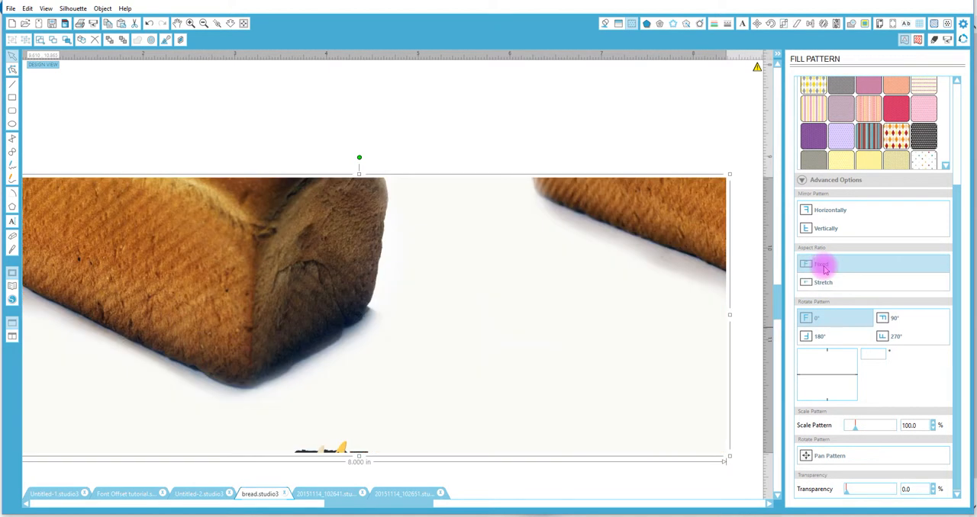
Move the filled rectangle slightly across the page and pan its pattern so the whole loaf shows inside it.
left_click_drag(275, 261, 326, 266)
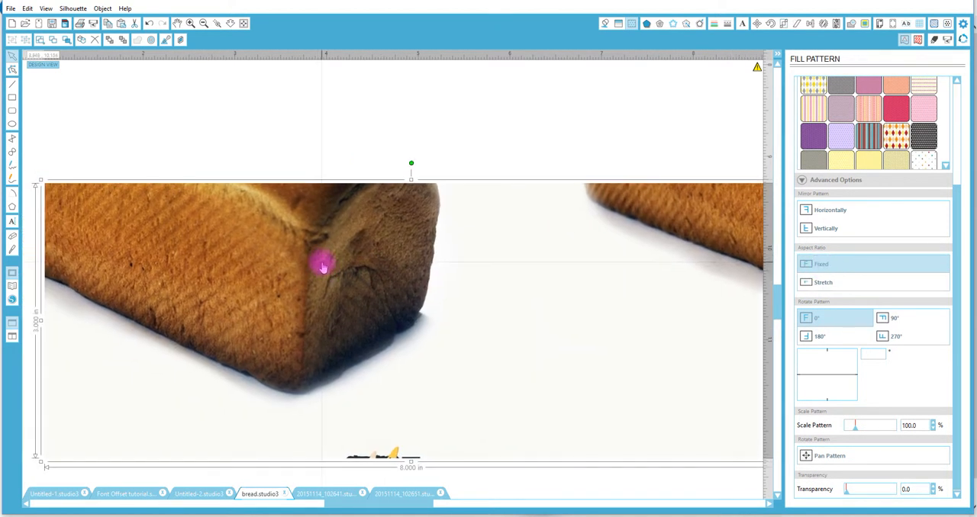
left_click(230, 24)
left_click_drag(277, 338, 329, 124)
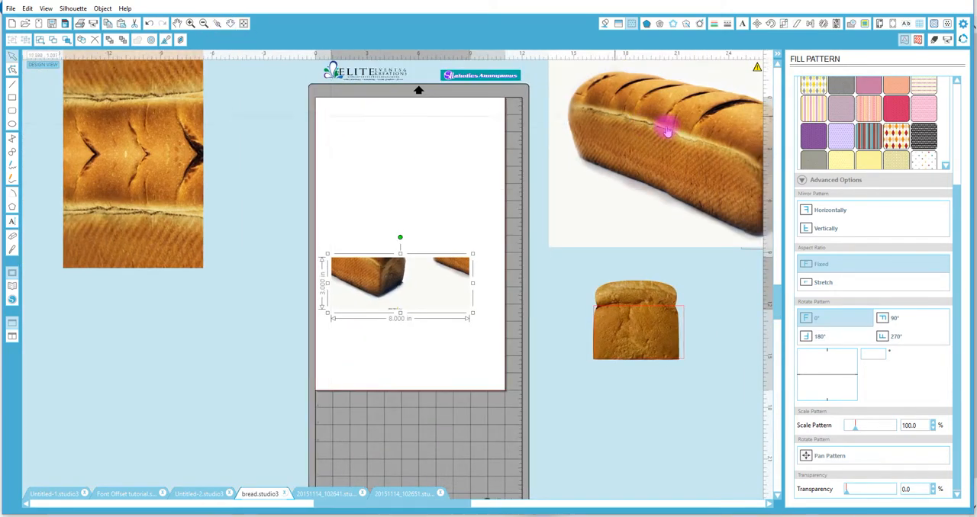
left_click(806, 456)
left_click_drag(401, 283, 451, 303)
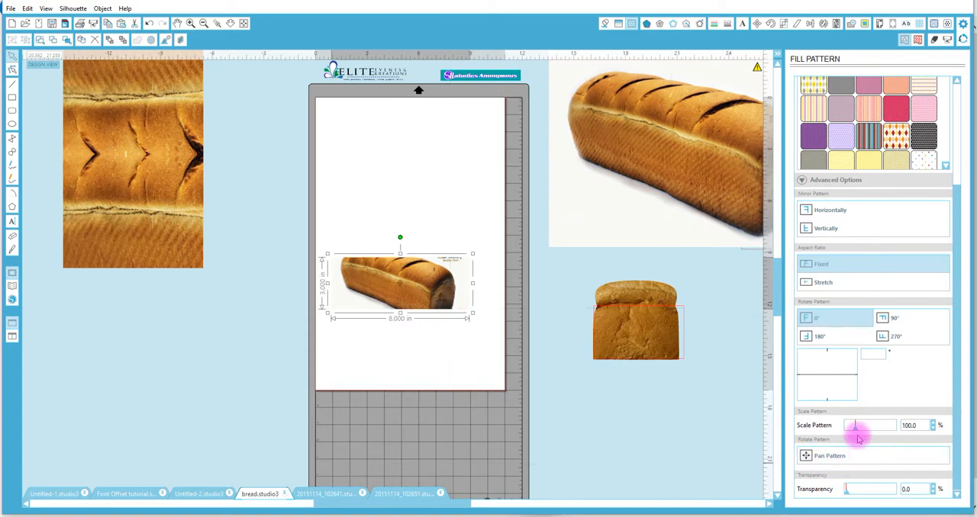
Scale the rectangle's loaf pattern to 181.3% and rotate it to -16° so the loaf runs level.
left_click_drag(855, 431, 864, 432)
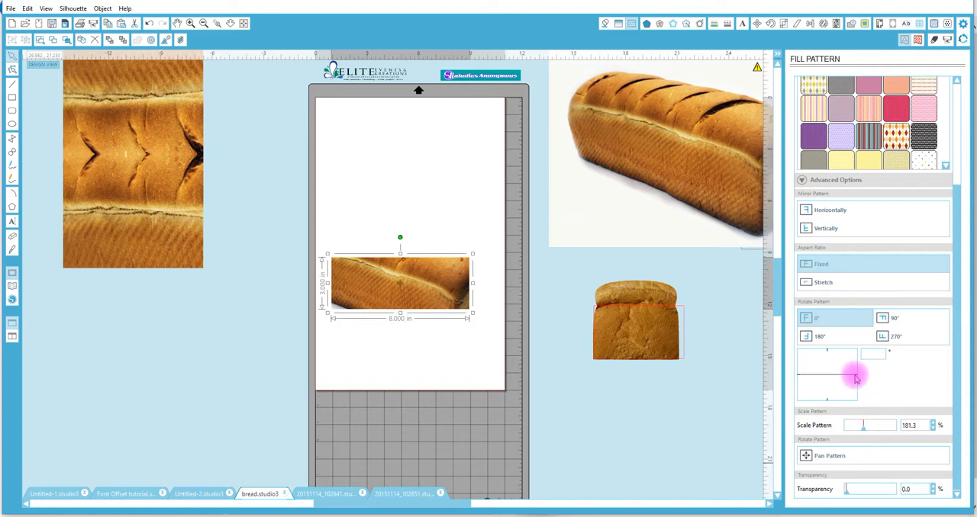
left_click_drag(855, 376, 853, 371)
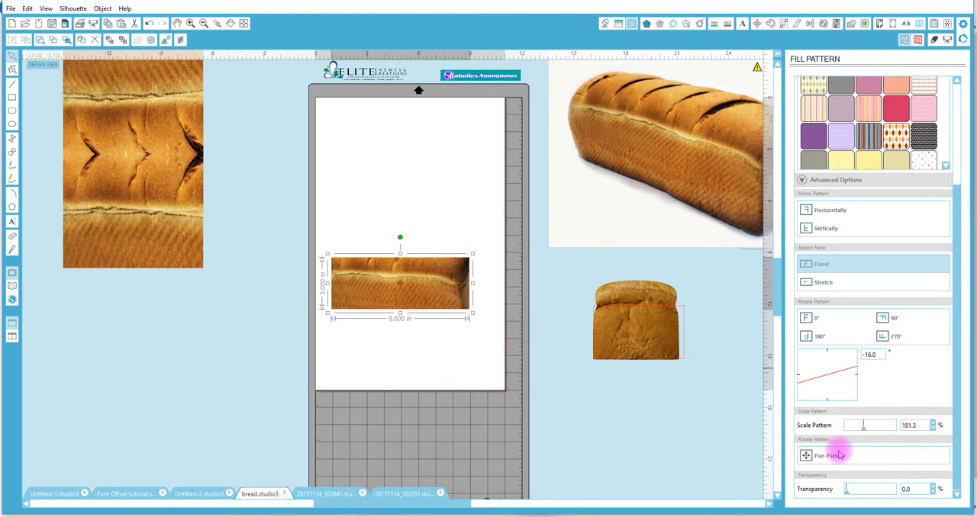
Pan the loaf pattern until the crust crack runs near the rectangle's upper edge, and scale the pattern to 191.5%.
left_click(806, 456)
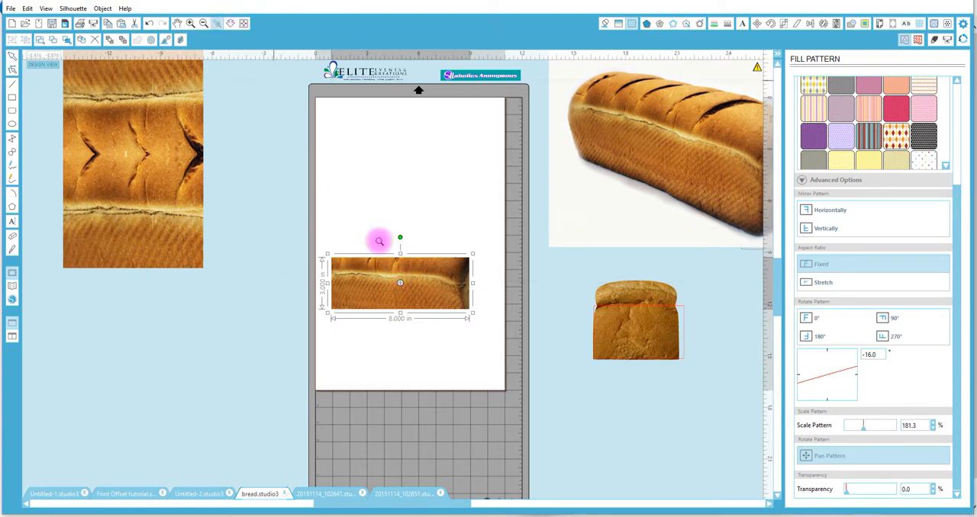
left_click_drag(326, 248, 512, 370)
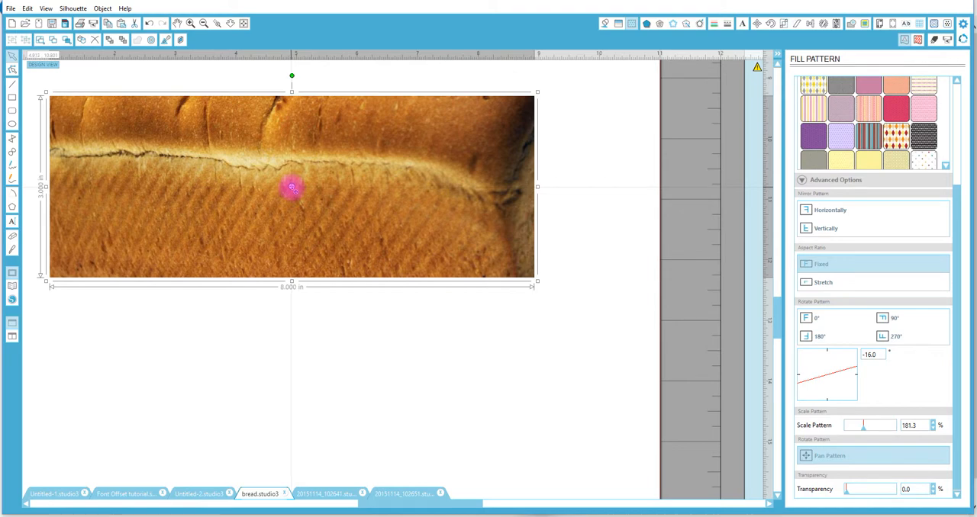
left_click_drag(292, 187, 312, 190)
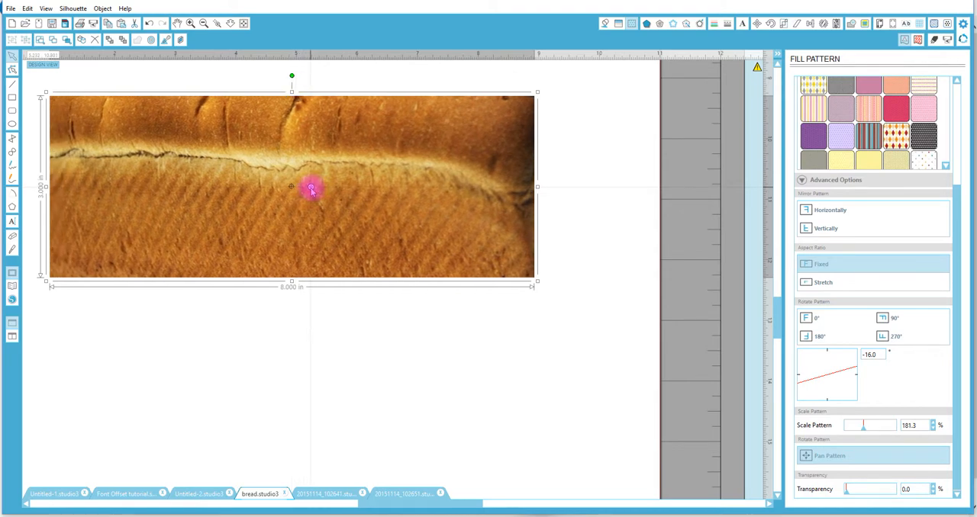
left_click(829, 458)
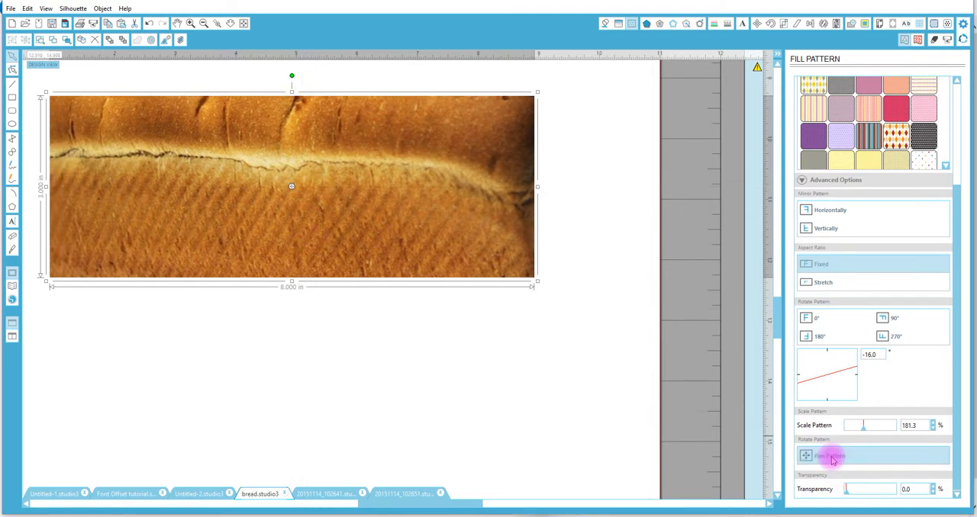
left_click_drag(472, 276, 438, 258)
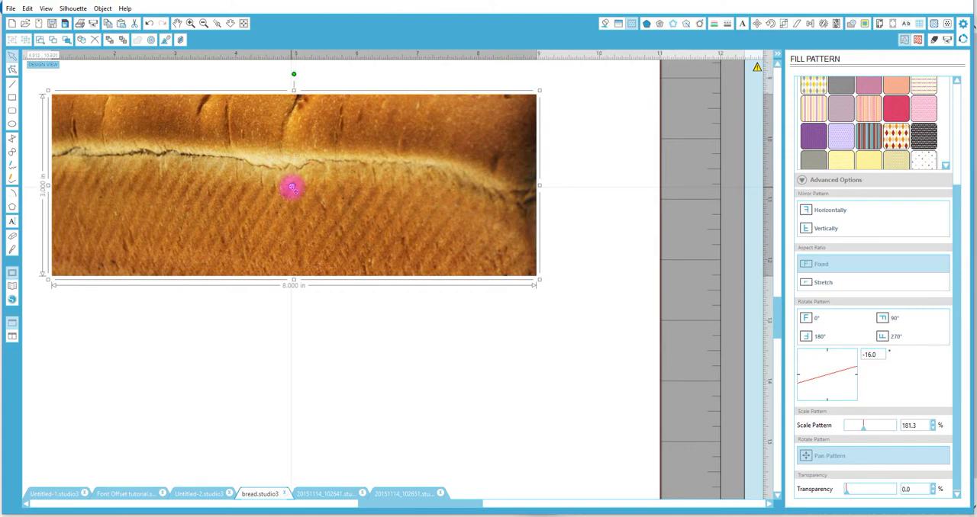
left_click_drag(291, 187, 323, 151)
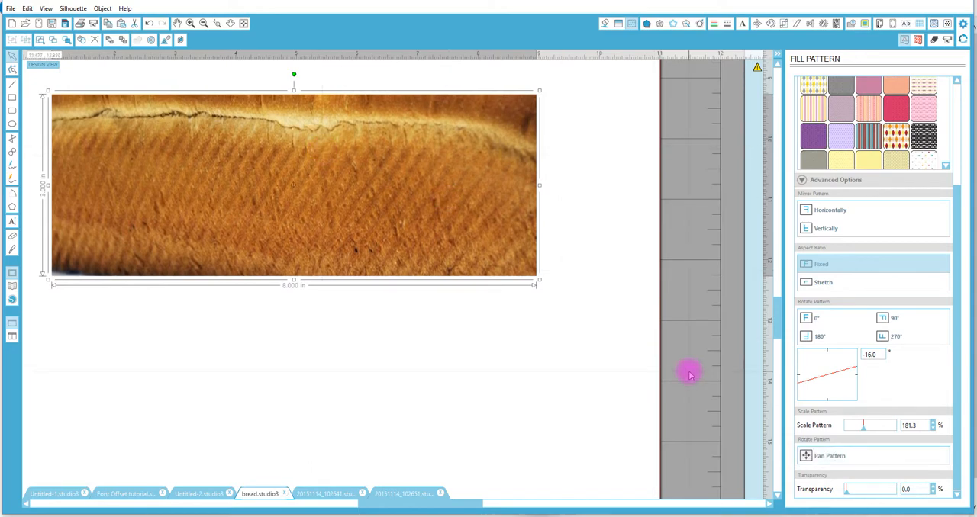
left_click_drag(864, 432, 865, 432)
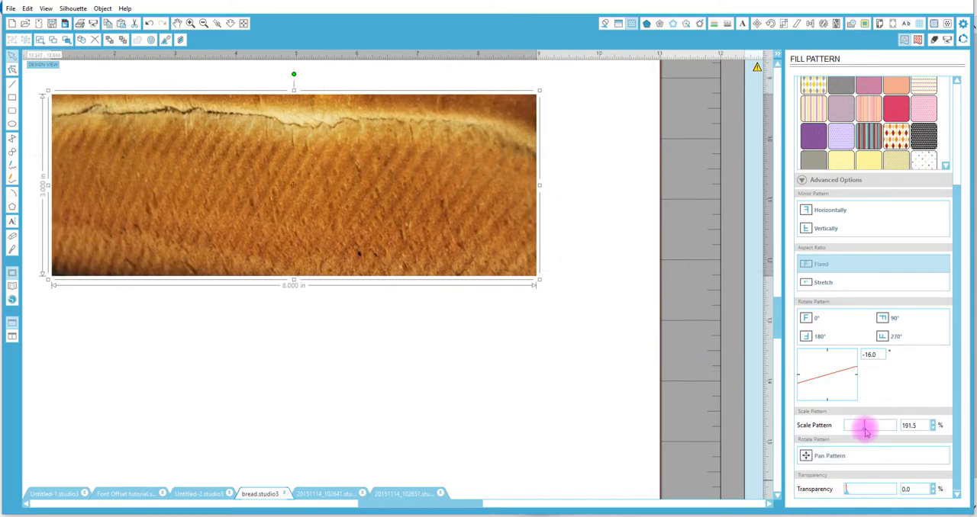
Duplicate the loaf-filled rectangle and place the copy directly above the original on the page.
left_click(230, 25)
left_click_drag(268, 294, 285, 222)
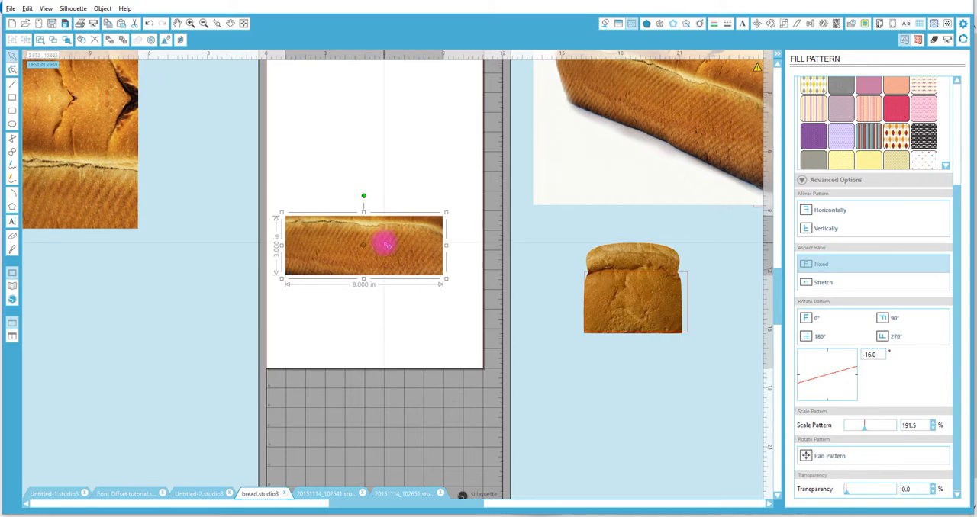
left_click_drag(386, 243, 379, 190)
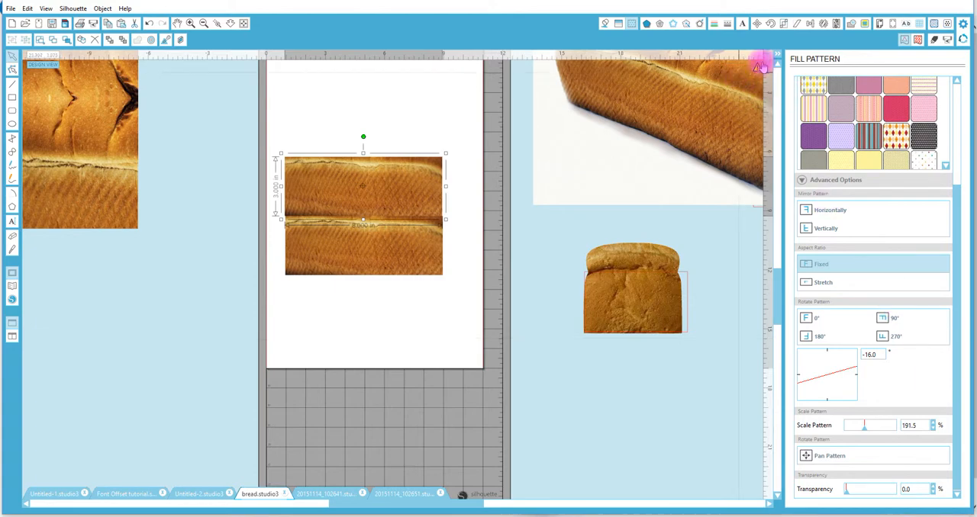
Ungroup the finished bread sample beside the page and select its middle piece to examine how it is assembled.
left_click(133, 118)
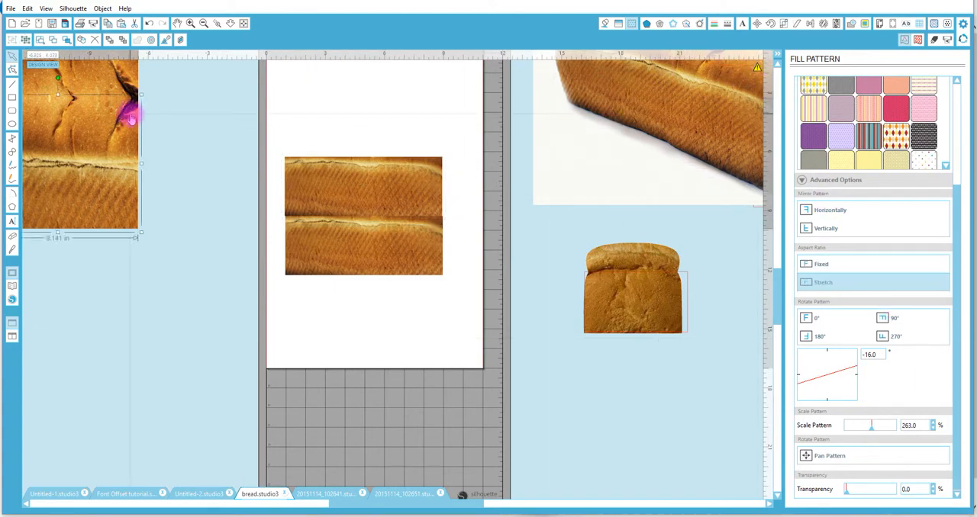
right_click(379, 505)
left_click(782, 326)
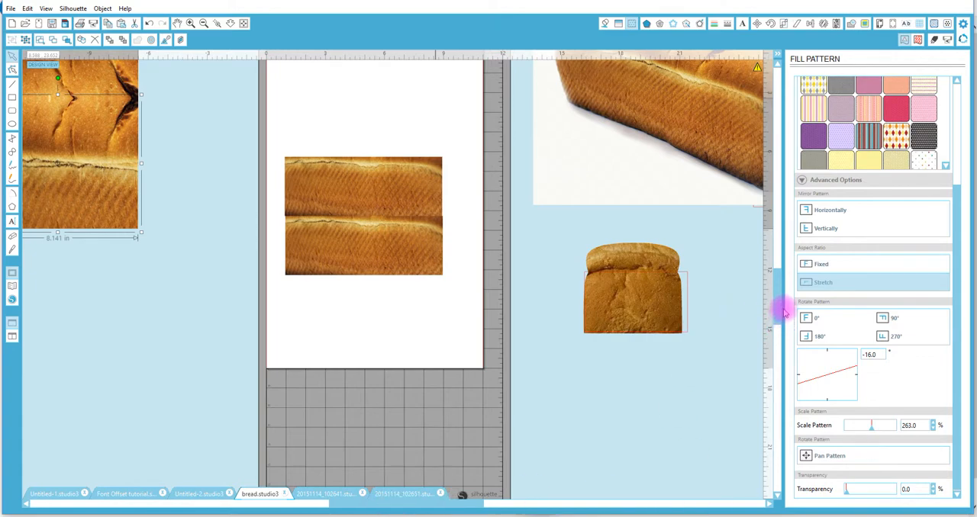
right_click(123, 138)
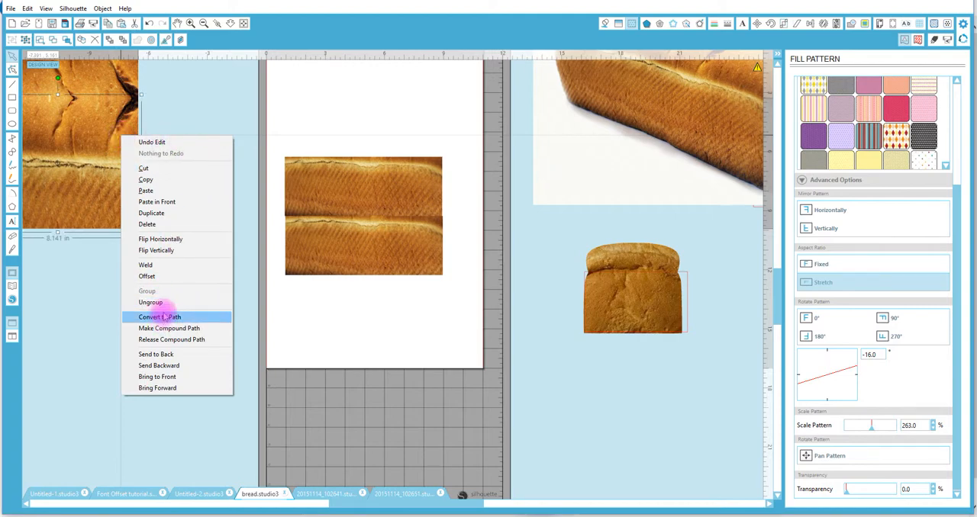
left_click(164, 303)
left_click(190, 241)
left_click(115, 142)
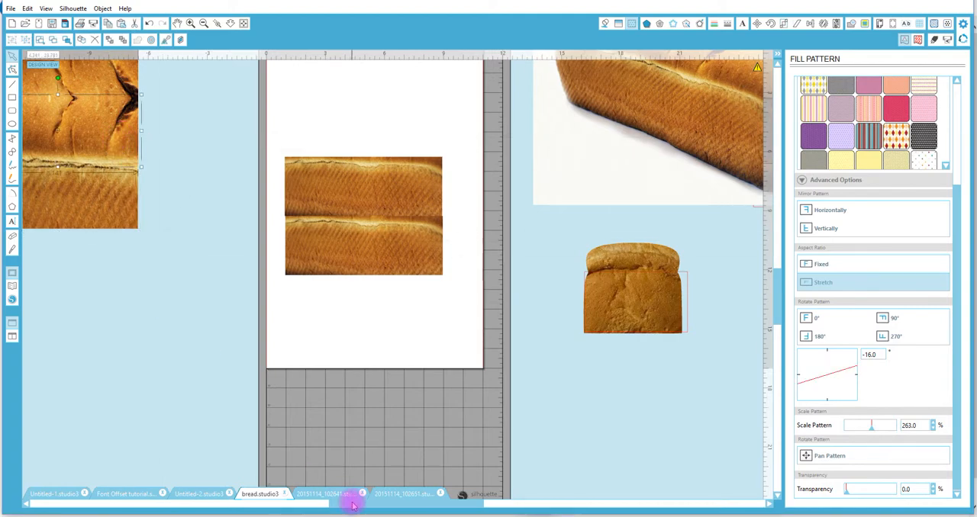
left_click_drag(399, 505, 341, 509)
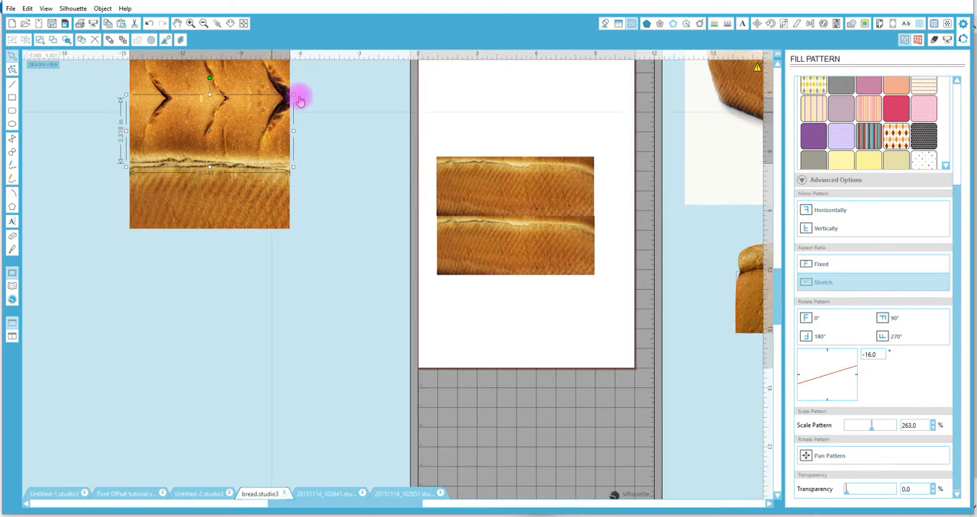
Pan the upper rectangle's pattern down to show the slashed top of the loaf, and scale it to 237.4%.
left_click(492, 203)
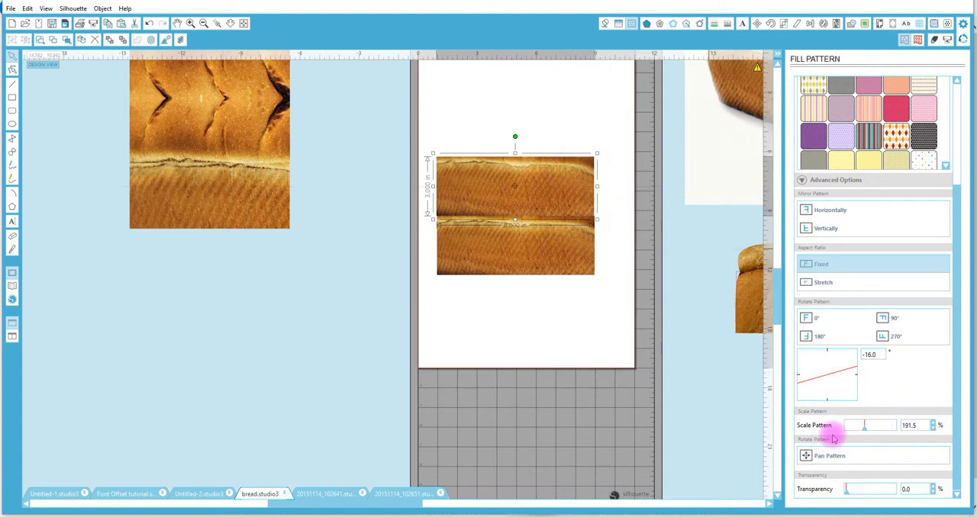
left_click(809, 455)
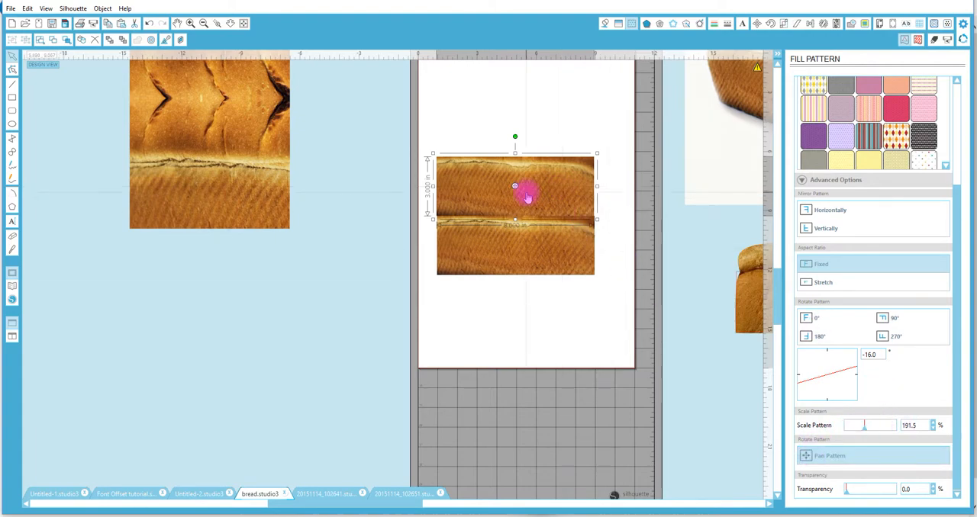
left_click_drag(515, 187, 512, 239)
left_click(467, 216)
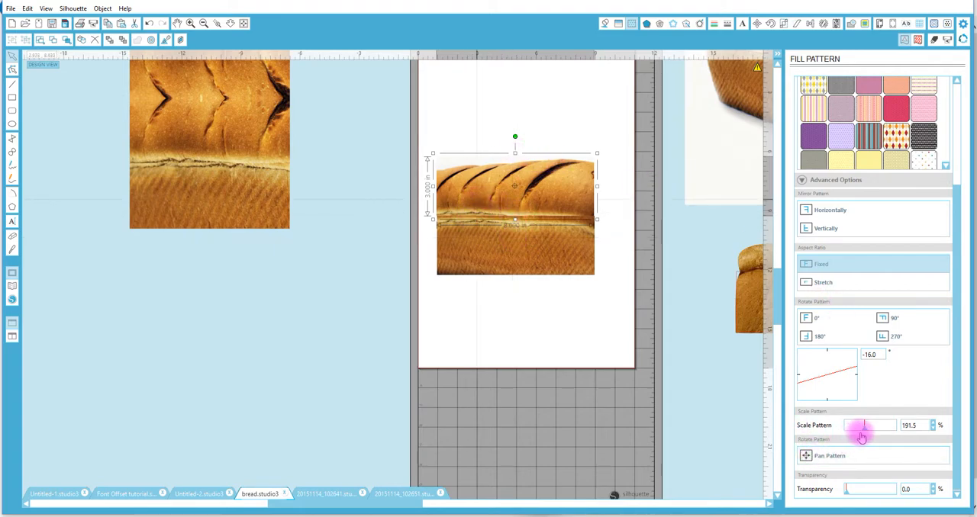
left_click_drag(865, 431, 868, 432)
Pan the upper rectangle's pattern until the loaf top fills it, and rotate the pattern to -21°.
left_click(478, 251)
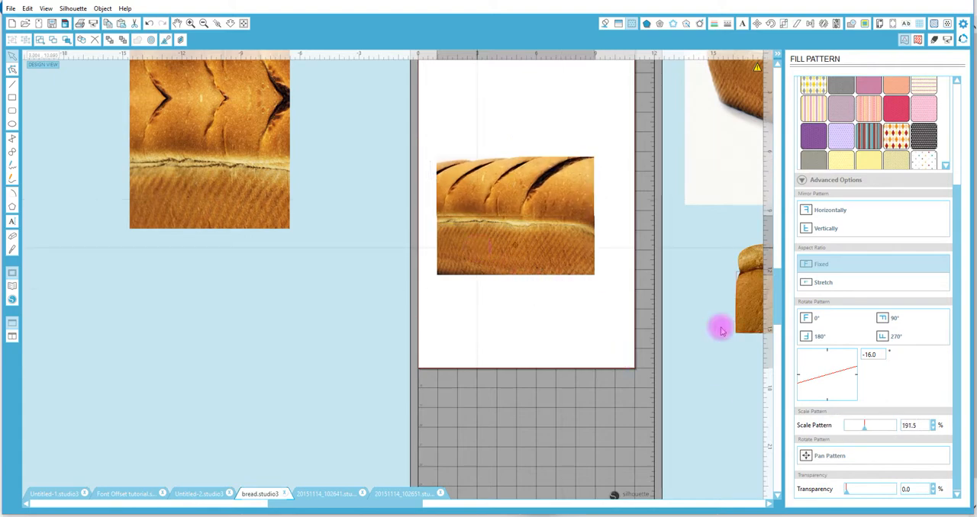
left_click(811, 456)
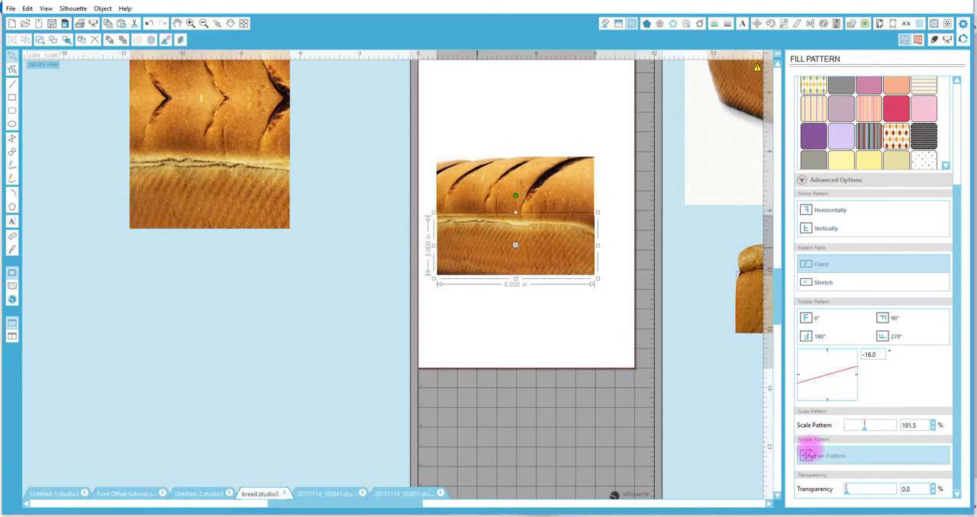
left_click(519, 192)
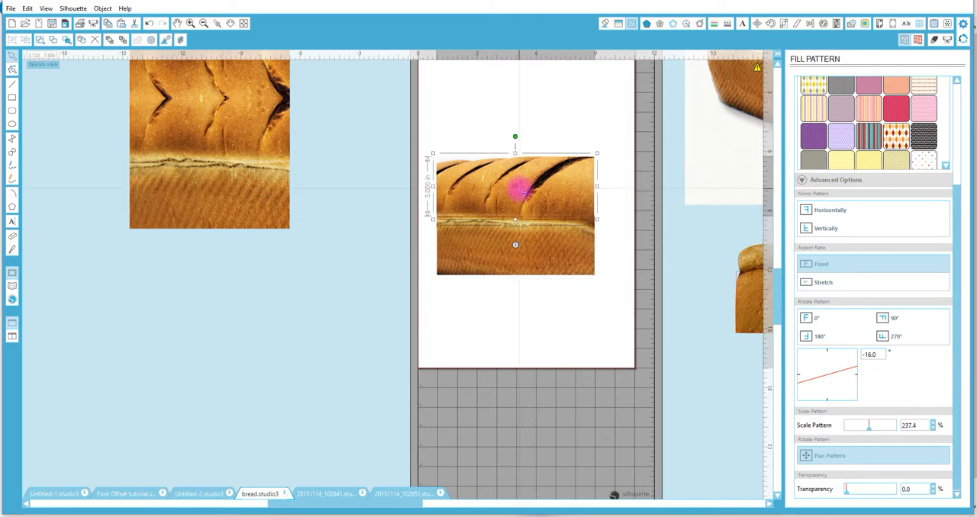
left_click(217, 24)
left_click_drag(427, 145, 614, 246)
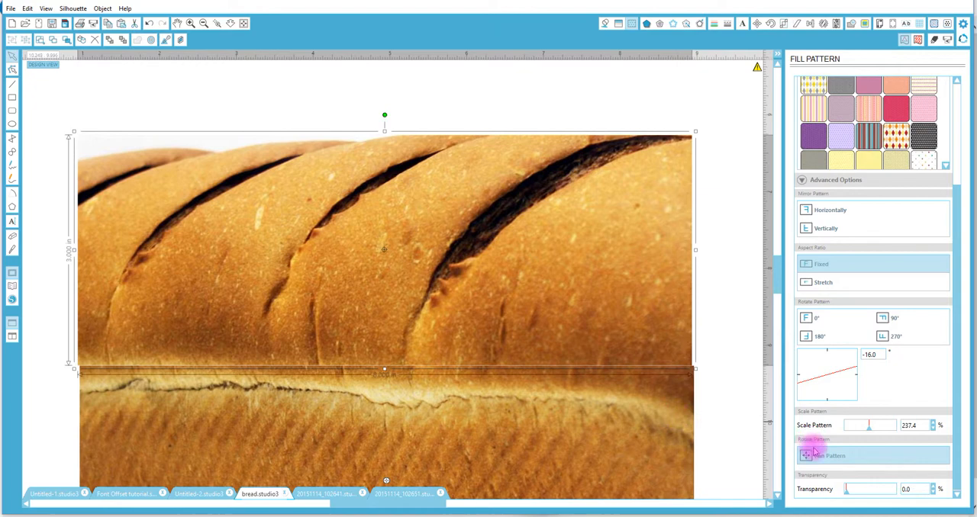
left_click(384, 249)
left_click_drag(384, 250, 390, 227)
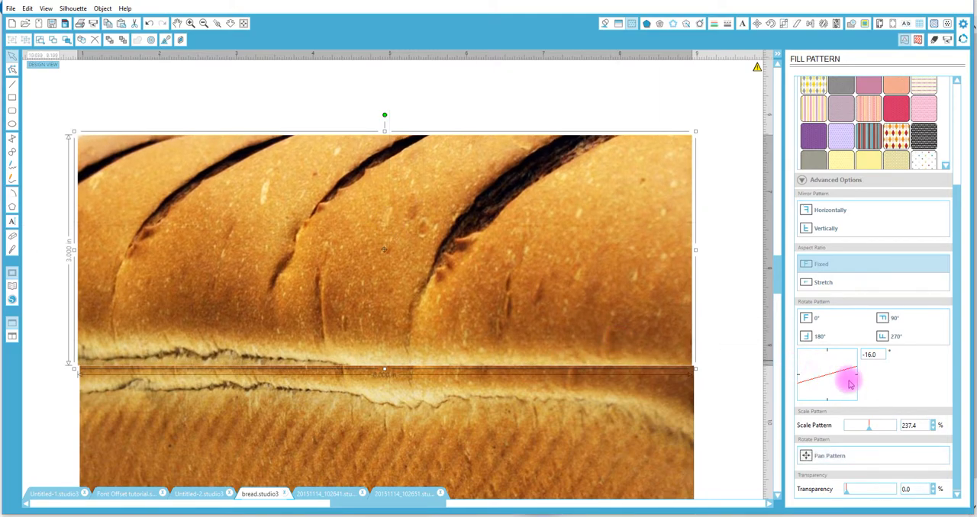
left_click_drag(853, 371, 853, 373)
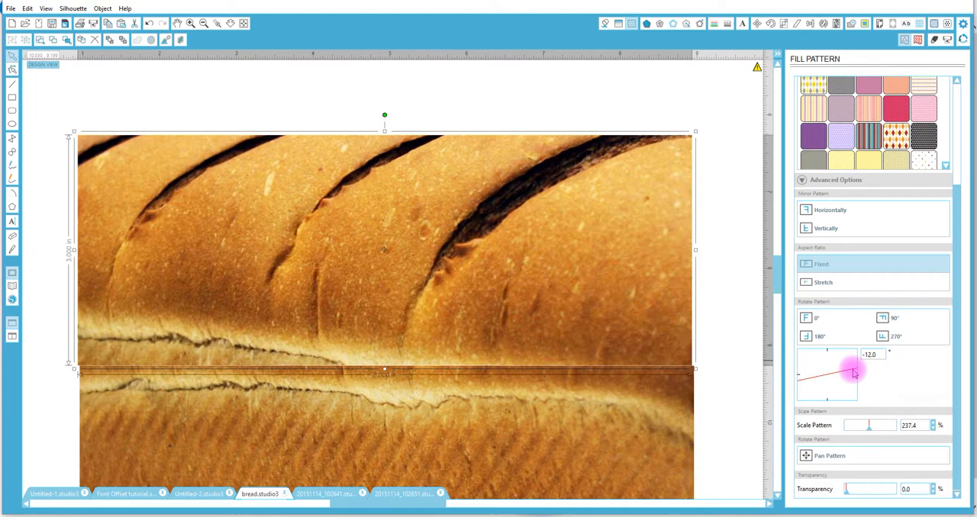
left_click_drag(854, 371, 856, 369)
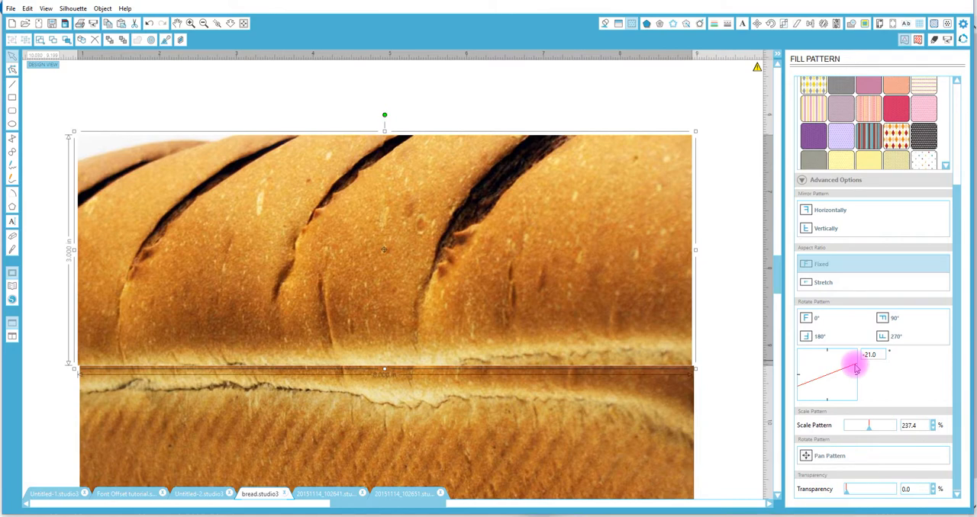
Move the two bread-filled rectangles so they overlap slightly along the crust line, with their side edges aligned.
left_click(503, 406)
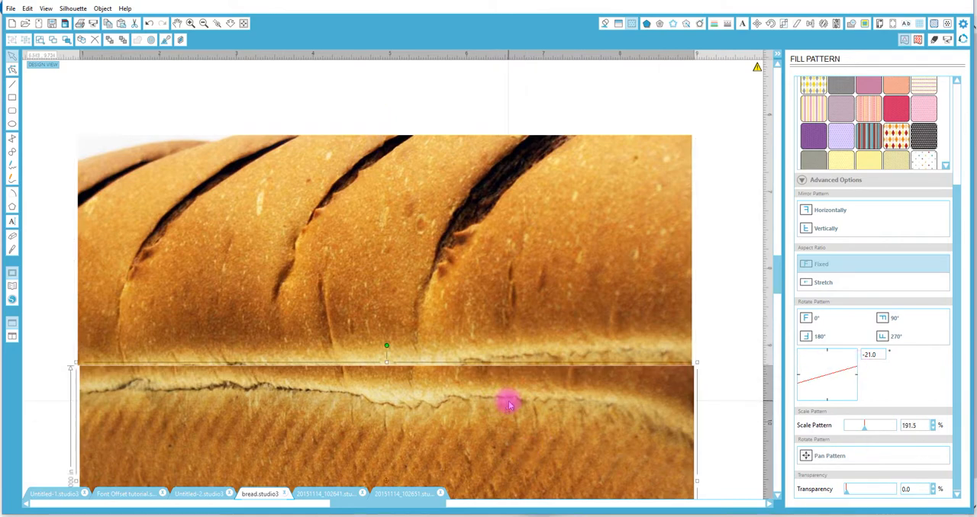
left_click(811, 456)
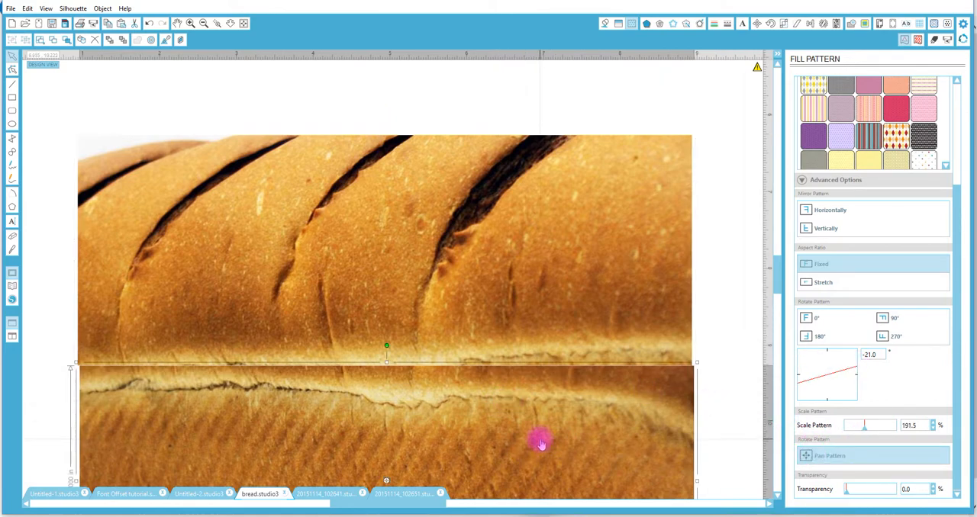
mouse_move(540, 442)
left_mouse_down()
mouse_move(530, 434)
mouse_move(540, 439)
left_mouse_up()
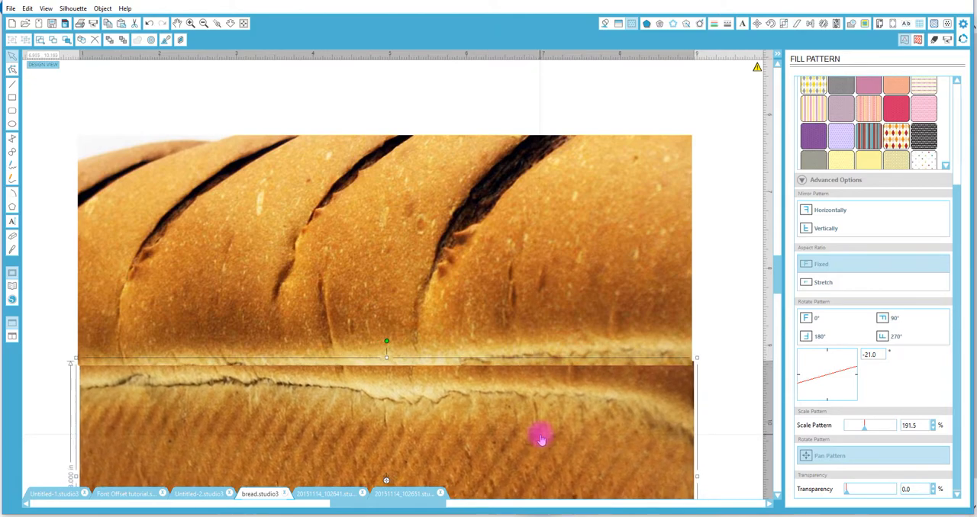
mouse_move(501, 308)
left_mouse_down()
mouse_move(506, 318)
mouse_move(491, 320)
left_mouse_up()
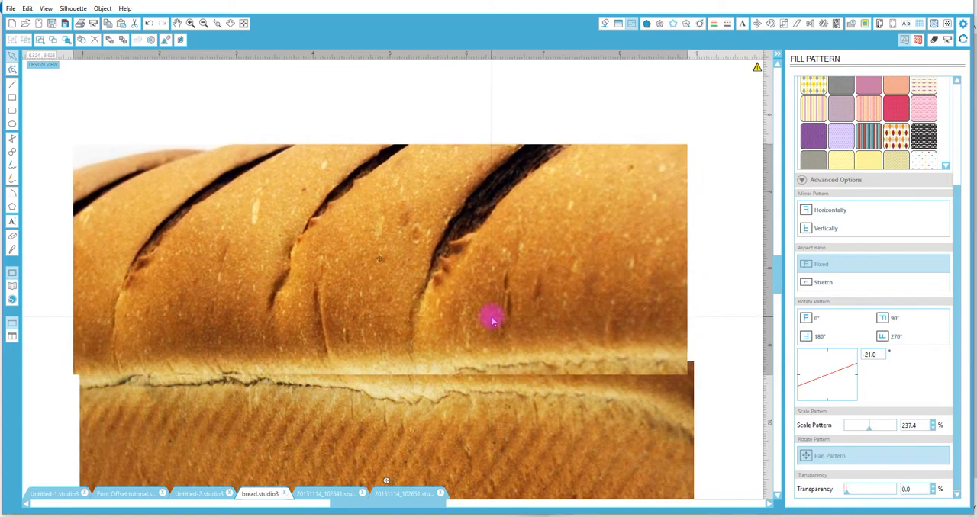
left_click(696, 308)
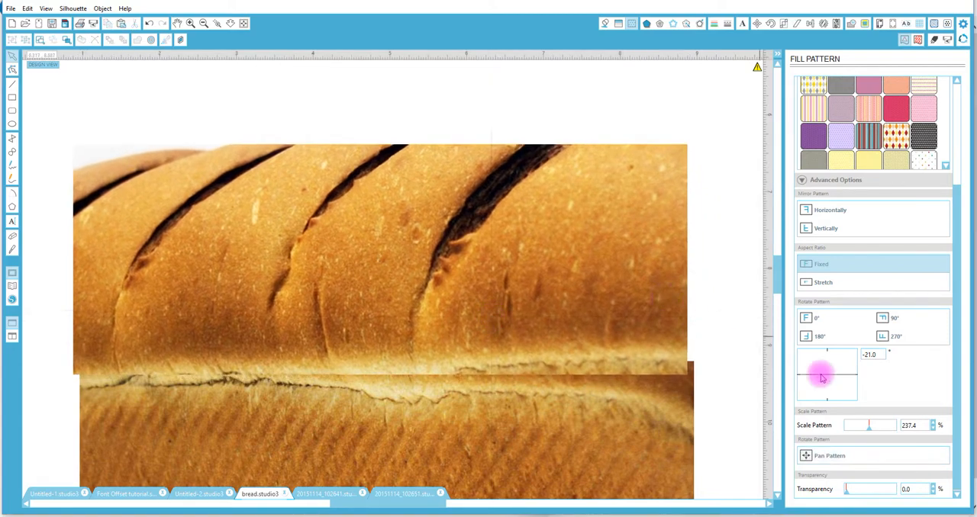
left_click(654, 434)
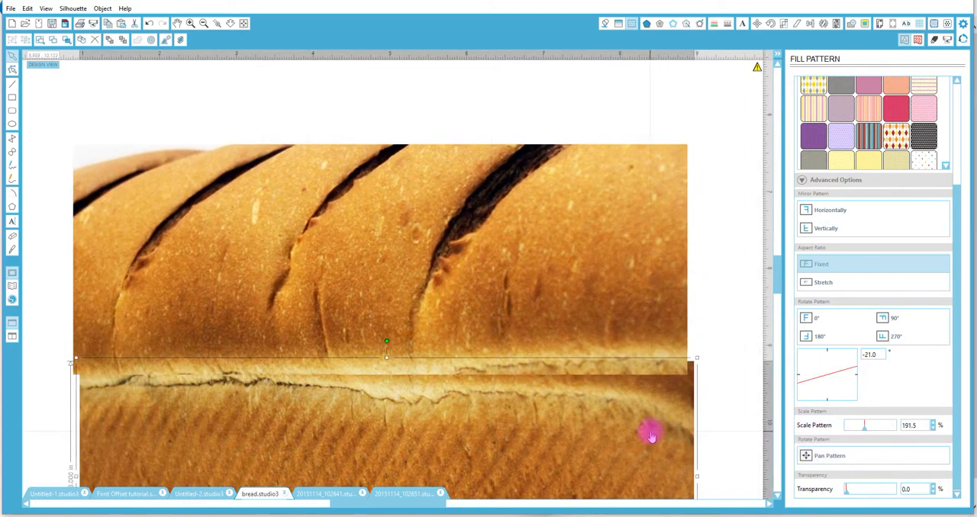
left_click_drag(651, 436, 644, 435)
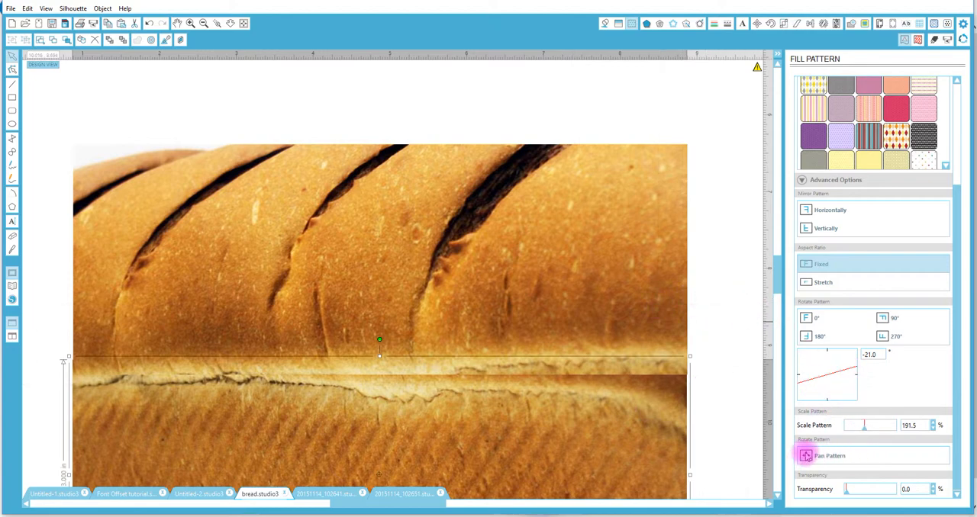
Scale the upper rectangle's pattern to 257.9% and pan it slightly to move the white corner out of the fill.
left_click_drag(863, 431, 862, 431)
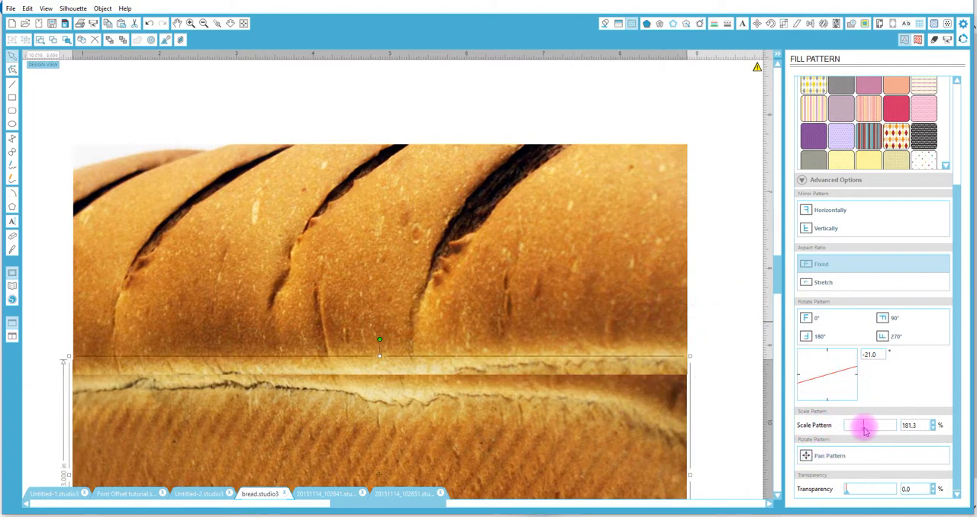
key("ctrl+z")
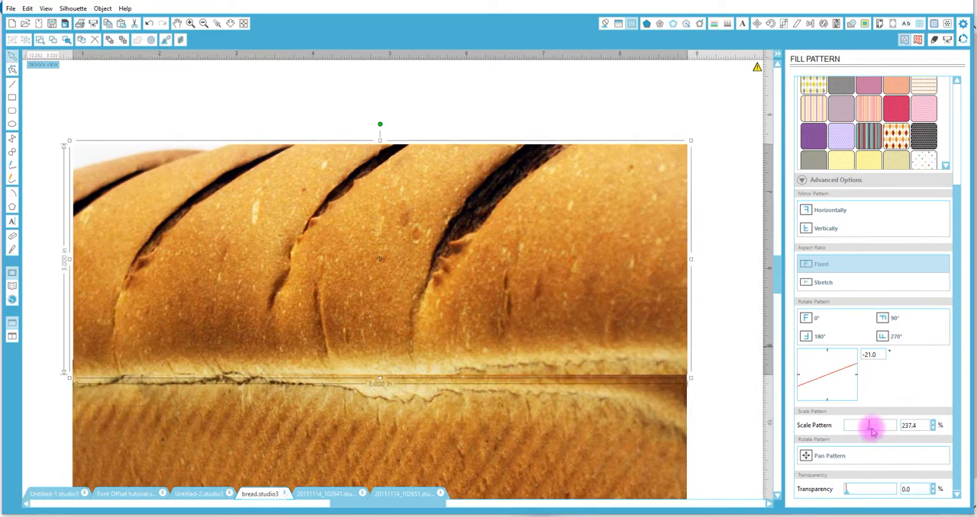
left_click_drag(870, 429, 872, 429)
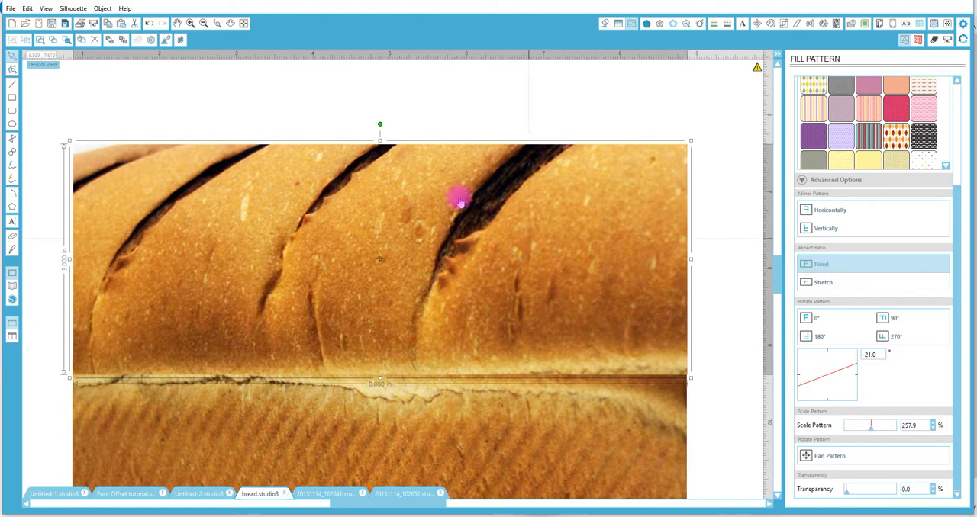
left_click(809, 455)
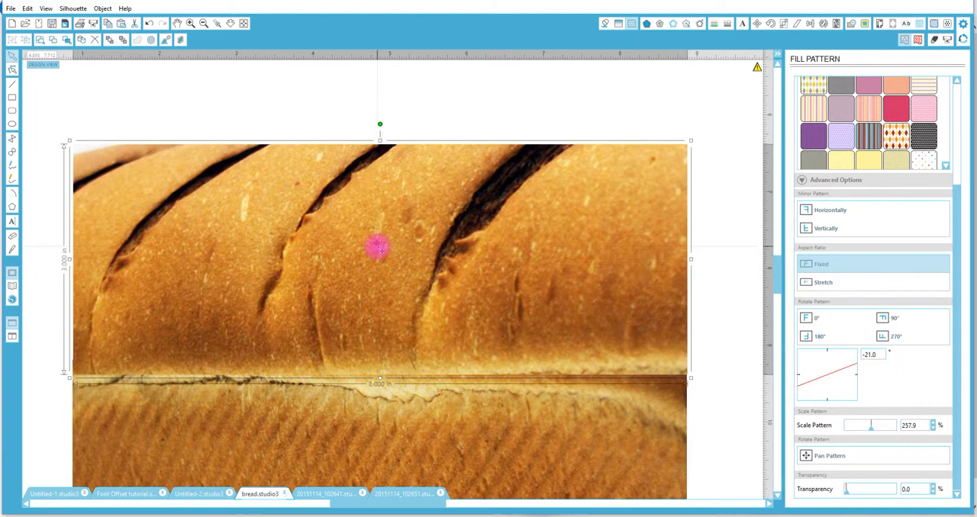
left_click(807, 455)
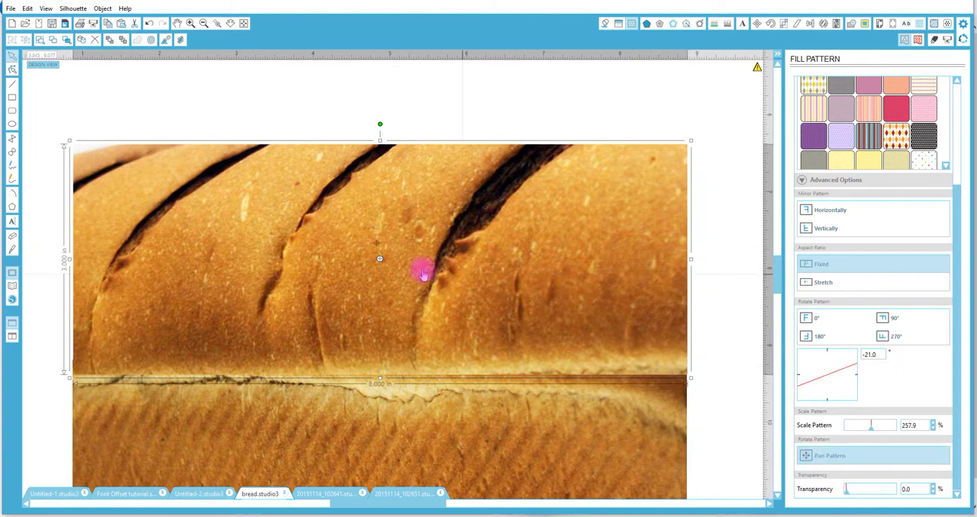
left_click_drag(379, 261, 373, 251)
Duplicate the slashed-top rectangle directly above itself and rotate the copy by 180°.
left_click(232, 24)
left_click_drag(362, 441, 453, 257)
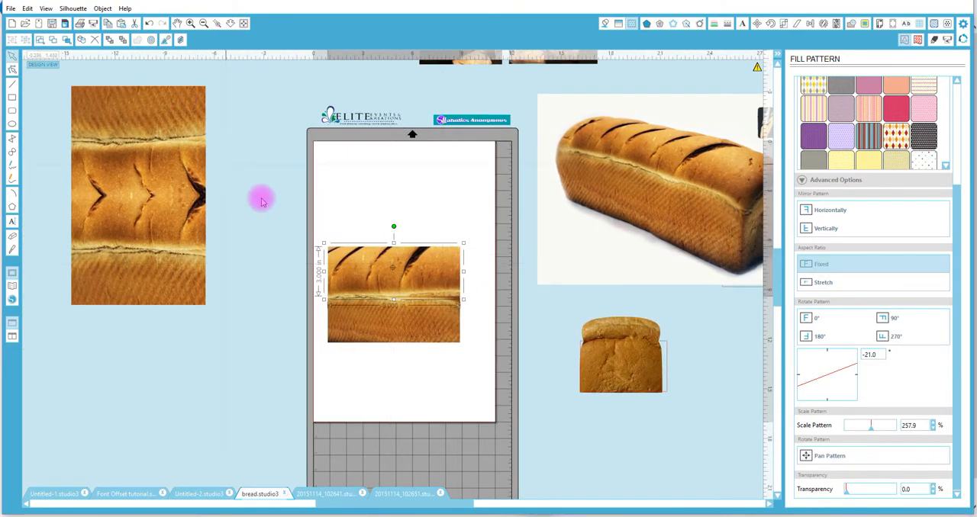
left_click(102, 8)
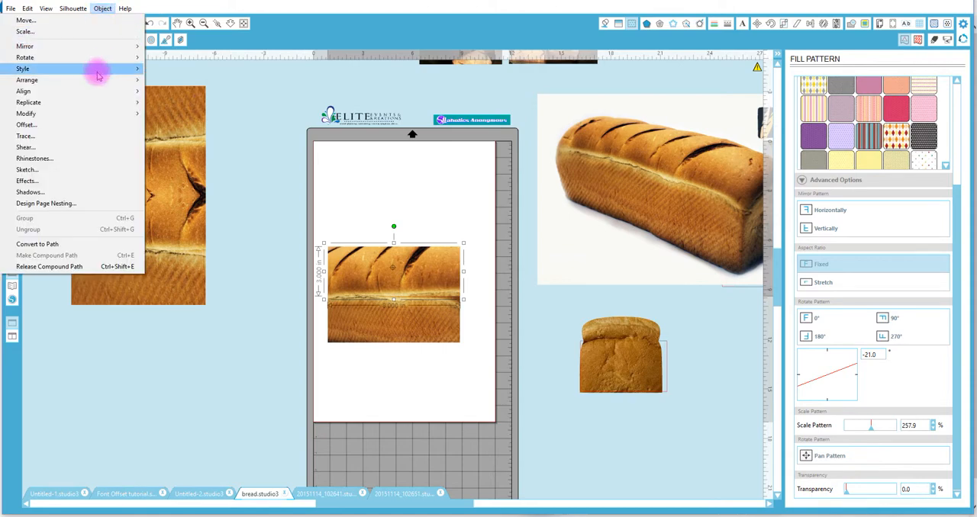
mouse_move(72, 102)
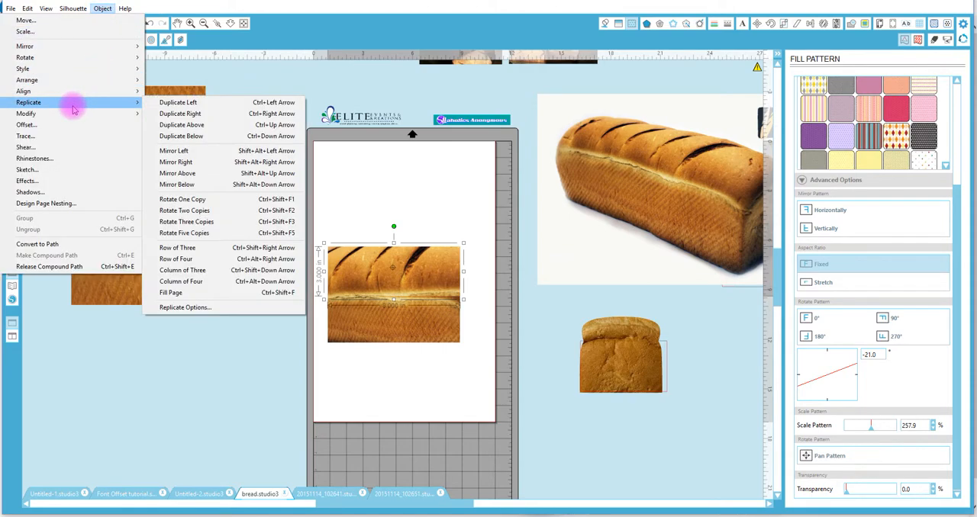
left_click(192, 125)
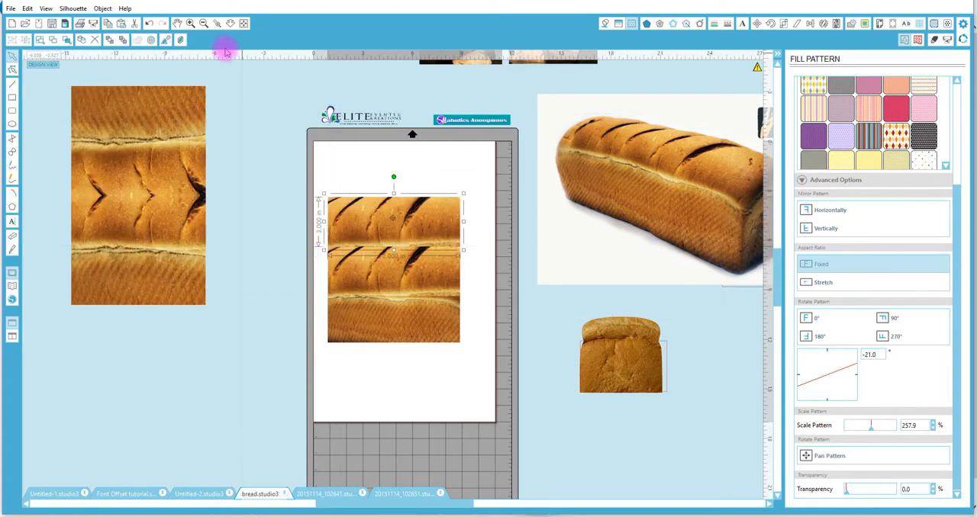
left_click(771, 25)
left_click(812, 134)
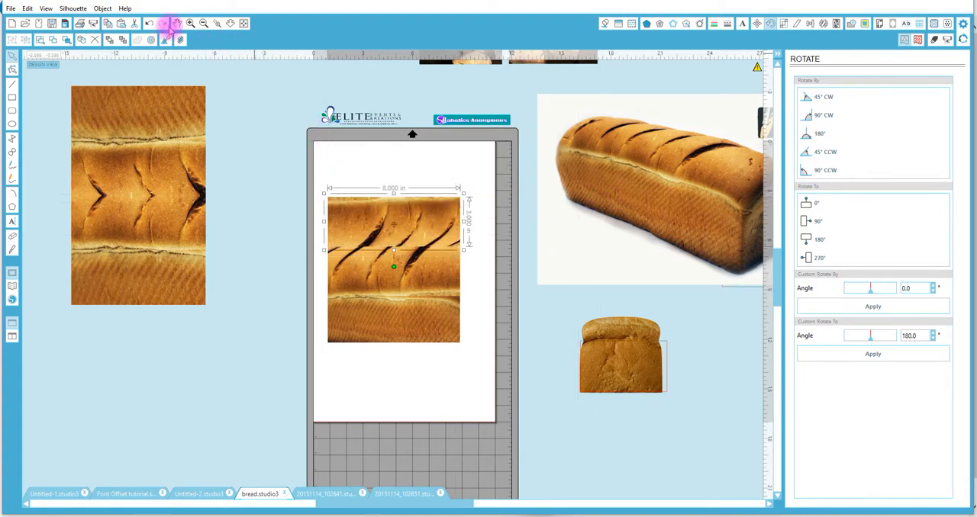
Flip the rotated copy horizontally so its slashes mirror those of the rectangle below it.
left_click(124, 9)
mouse_move(80, 9)
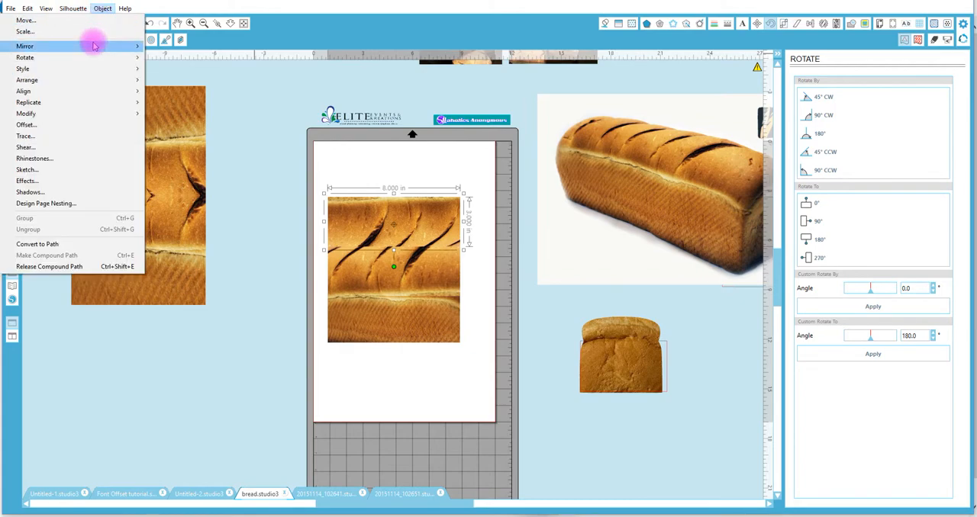
mouse_move(93, 45)
left_click(183, 46)
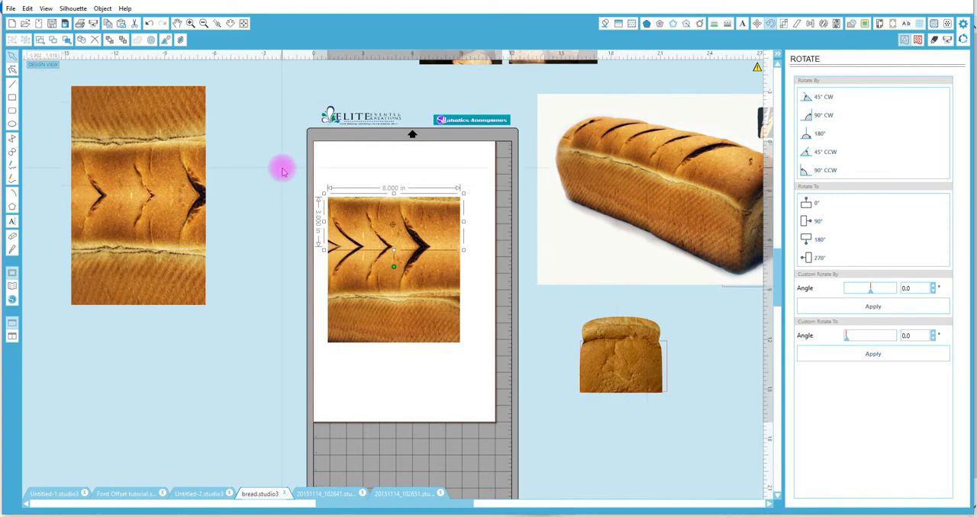
Make a mirrored copy of the bottom crust rectangle above it and move the copy to the top of the stack, slightly overlapping the slashed piece.
left_click(218, 25)
left_click_drag(285, 186, 518, 331)
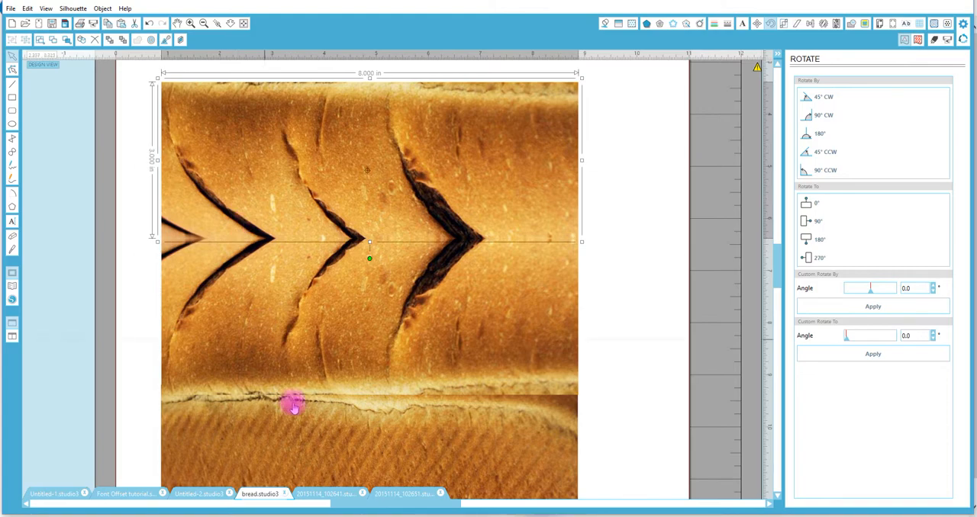
left_click(320, 430)
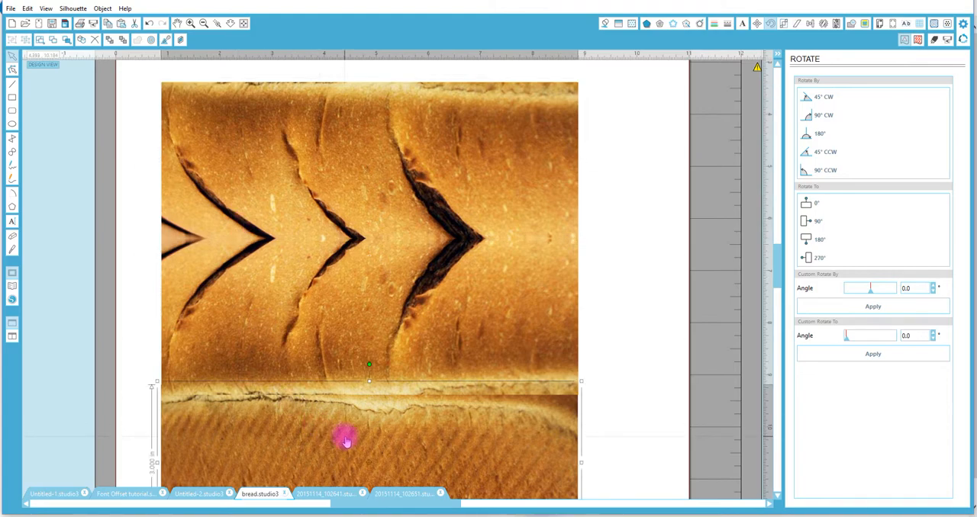
left_click(103, 8)
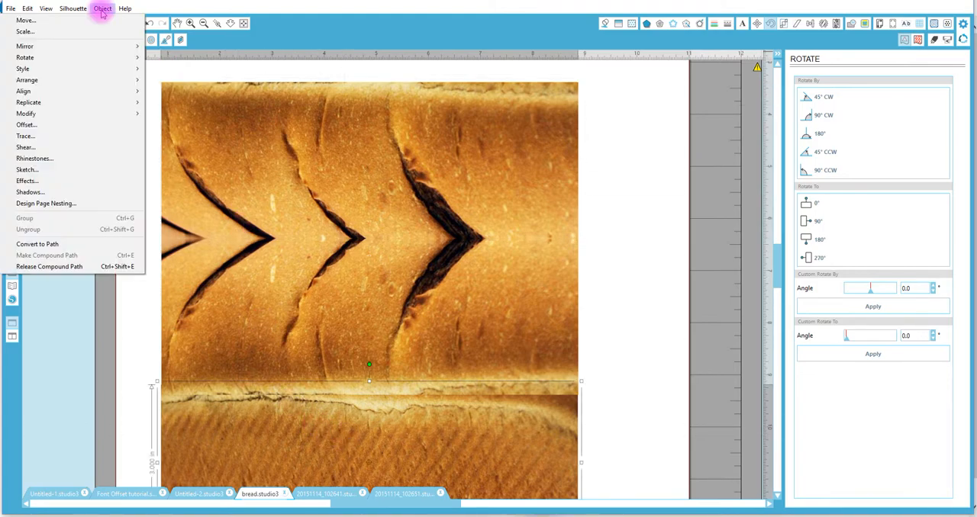
mouse_move(91, 113)
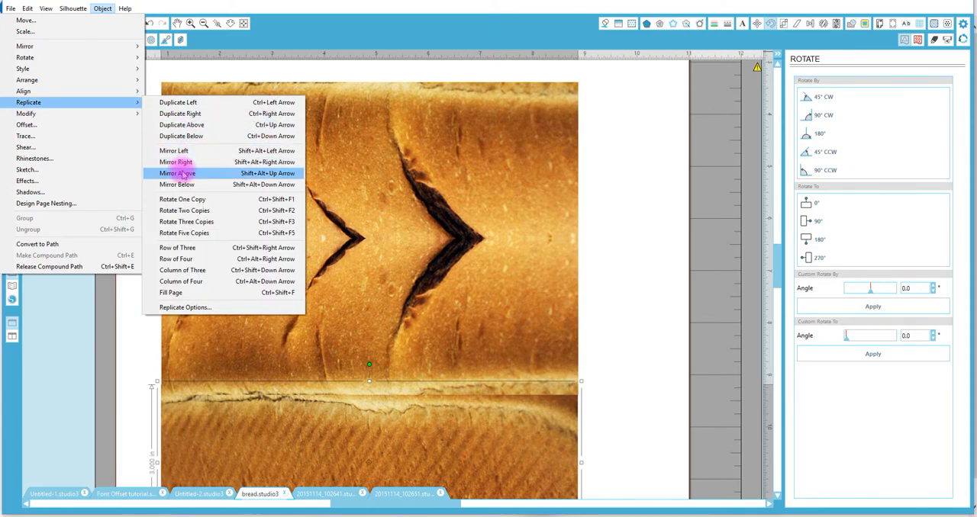
left_click(182, 173)
left_click_drag(324, 284, 306, 101)
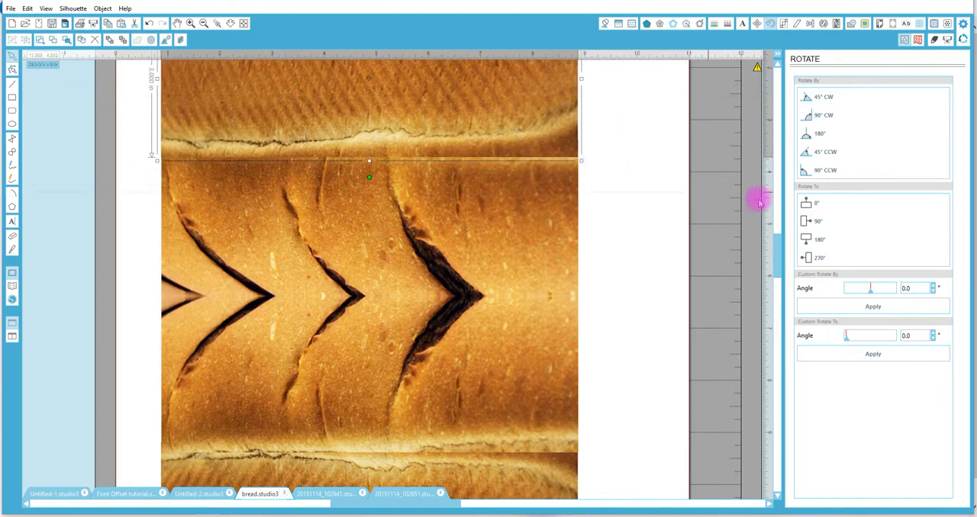
scroll(781, 254, "down", 1)
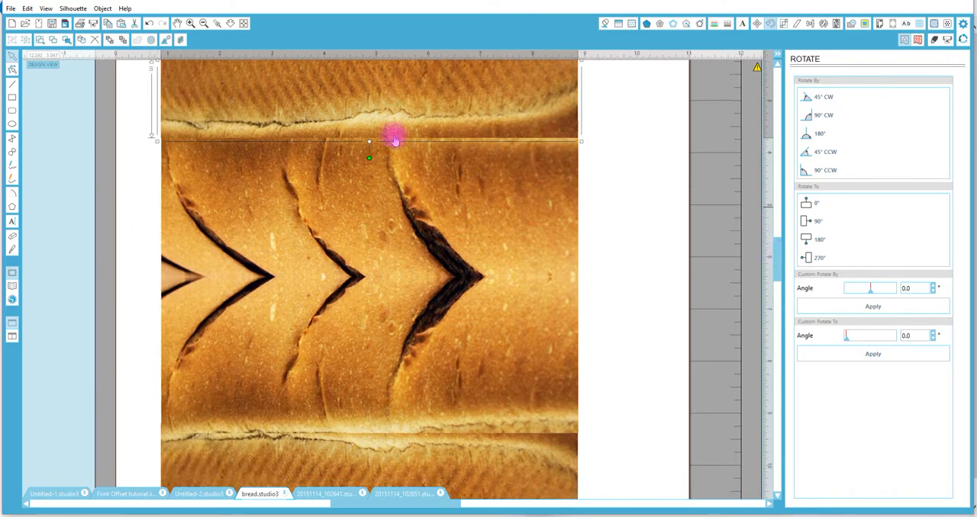
left_click(230, 23)
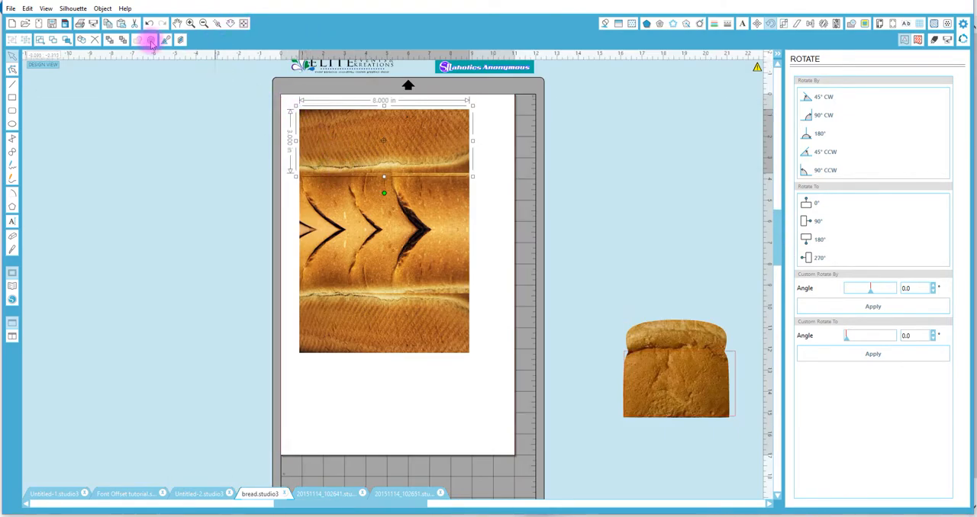
left_click(115, 254)
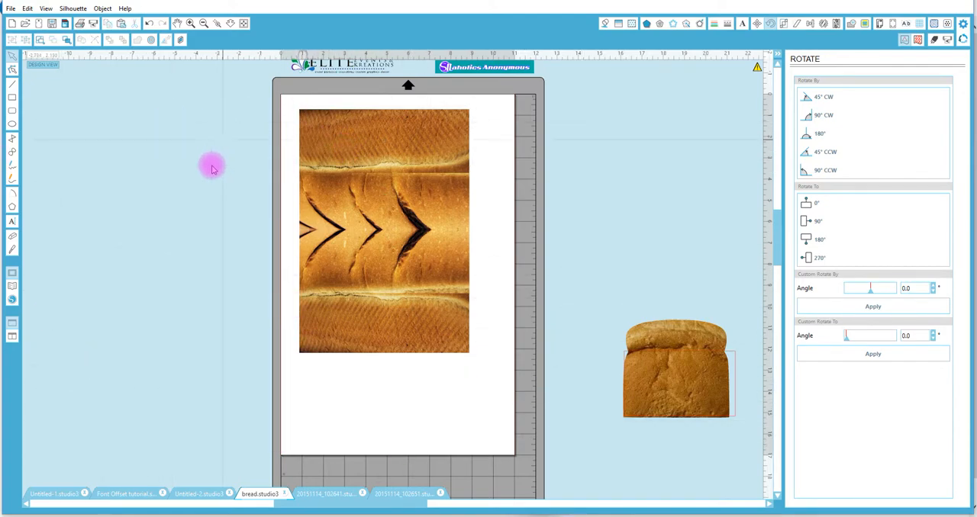
left_click(12, 98)
key("ctrl+z")
scroll(121, 187, "up", 5)
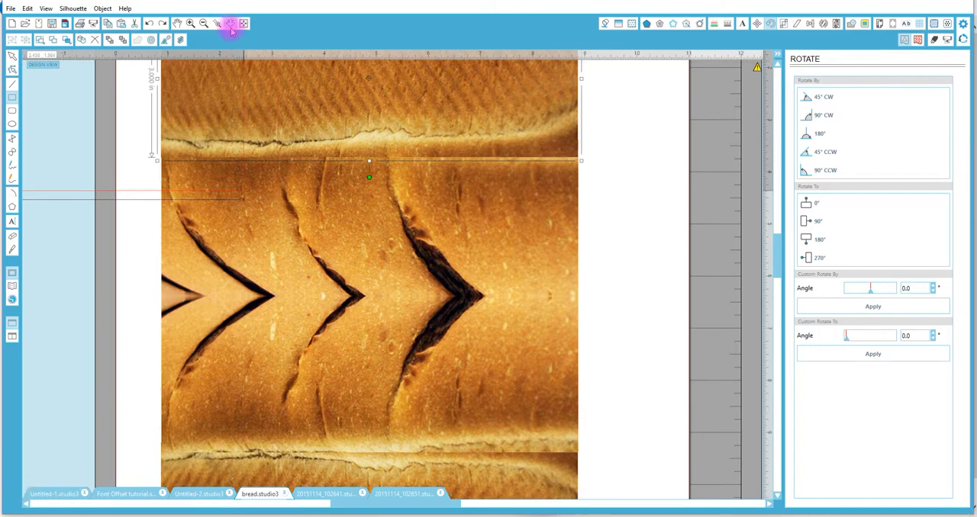
scroll(316, 285, "down", 10)
scroll(333, 221, "up", 2)
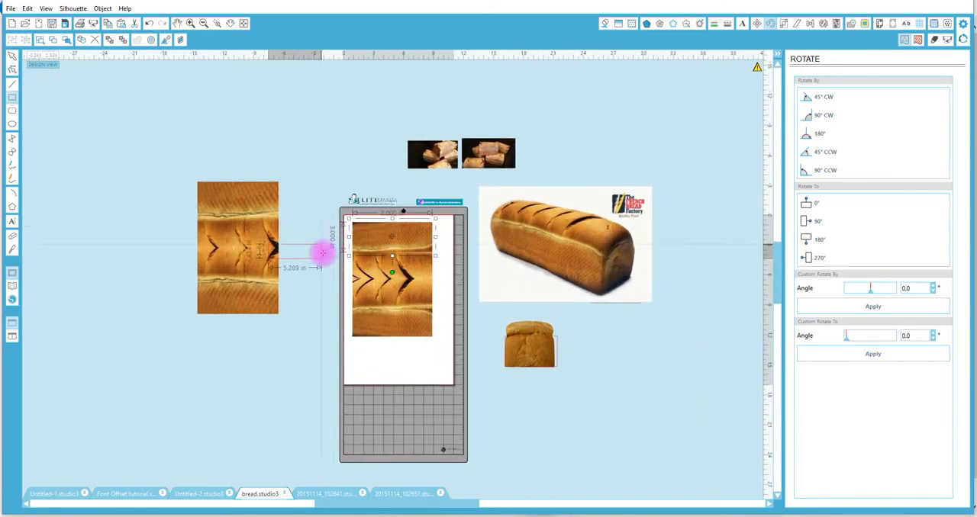
left_click_drag(314, 185, 326, 249)
key("v")
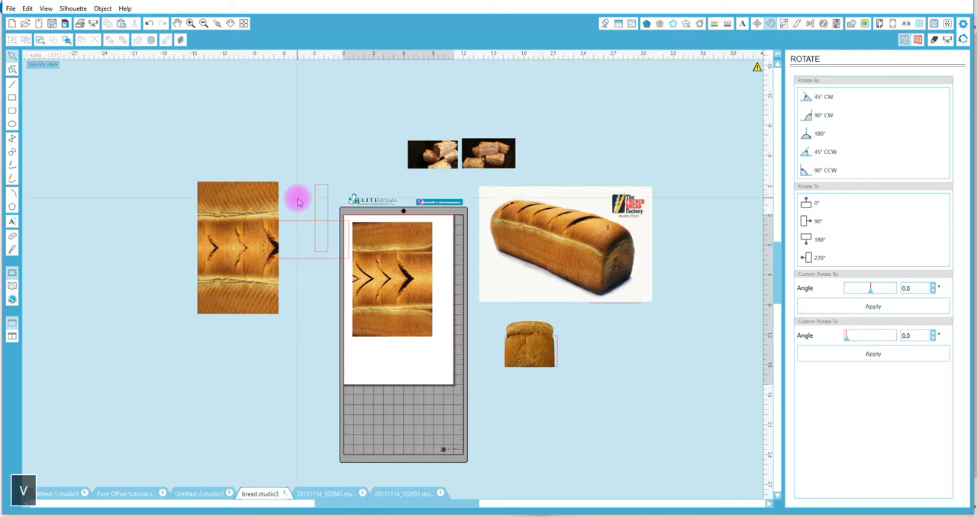
left_click(320, 220)
key("Delete")
Select all pieces of the finished bread sample and move them directly beside the page, next to the new stack.
left_click_drag(177, 145, 268, 307)
left_click_drag(273, 278, 327, 287)
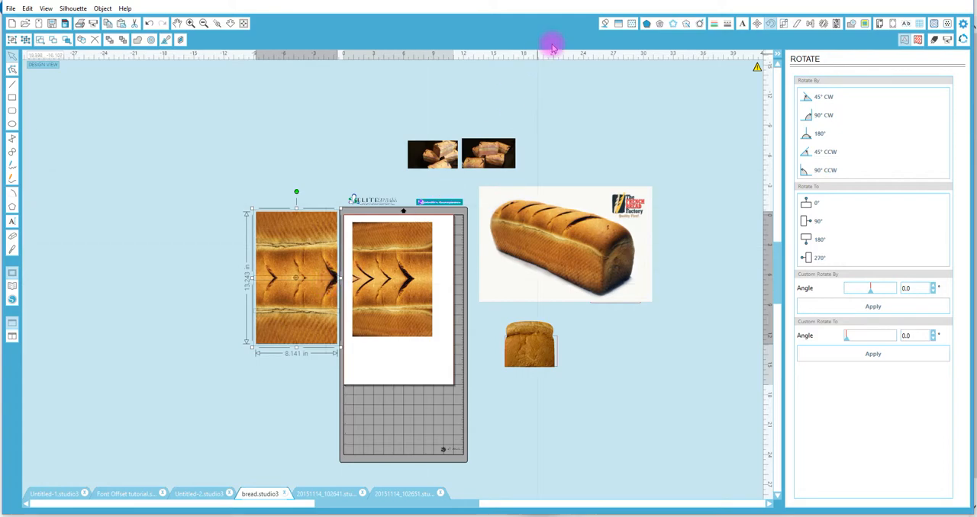
Move the empty outline rectangle from behind the loaf-end piece to below it, and display the loaf end's advanced fill pattern options.
left_click(632, 23)
left_click(632, 23)
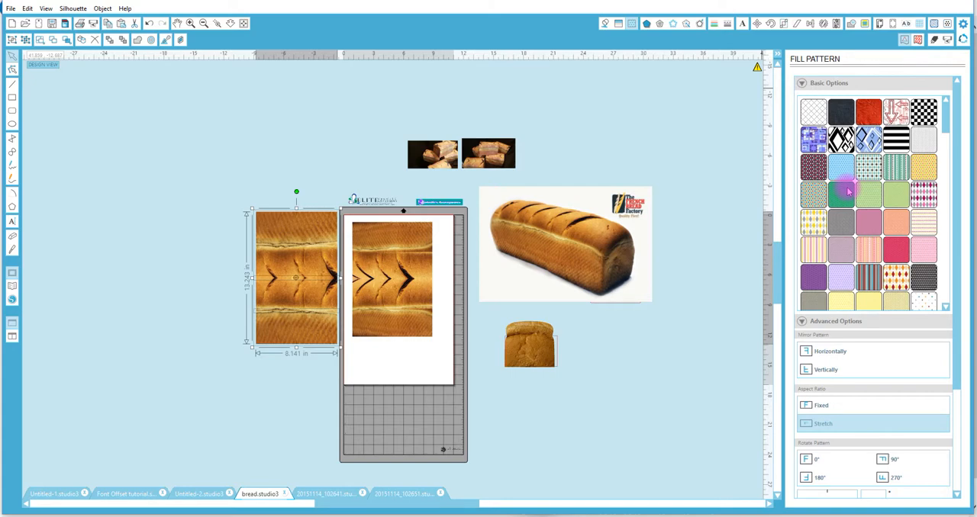
left_click_drag(953, 257, 957, 374)
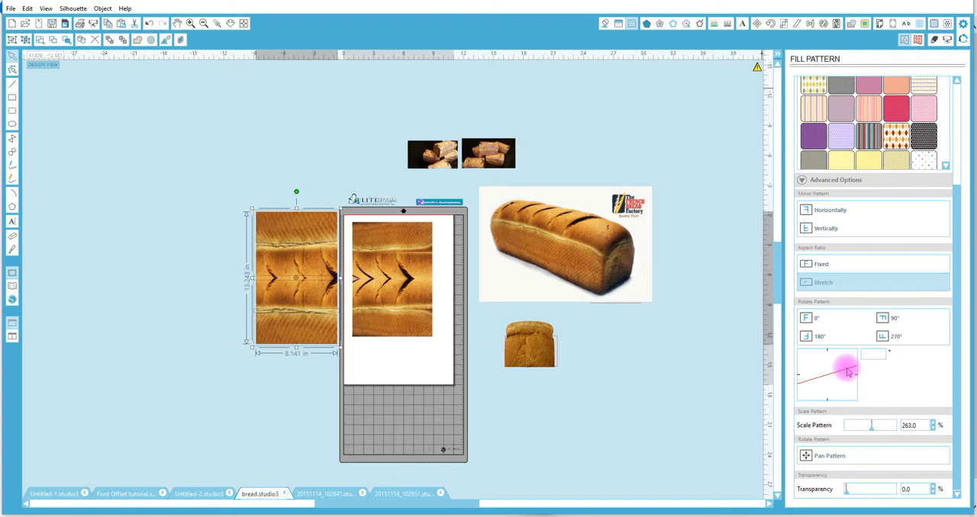
left_click(556, 343)
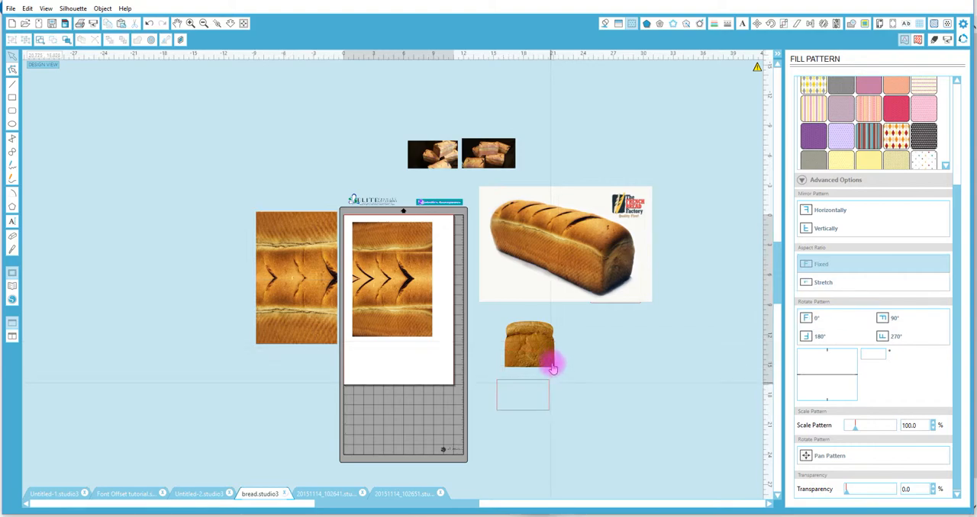
left_click(538, 344)
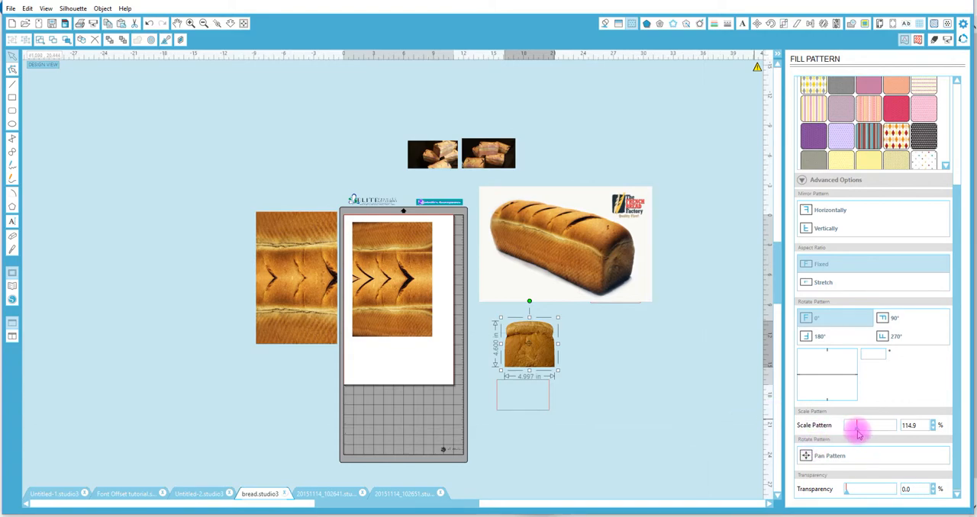
Adjust the scale of the loaf end's fill pattern, settling on 104.7% so a single bread picture covers the shape.
left_click_drag(857, 431, 851, 431)
left_click(217, 23)
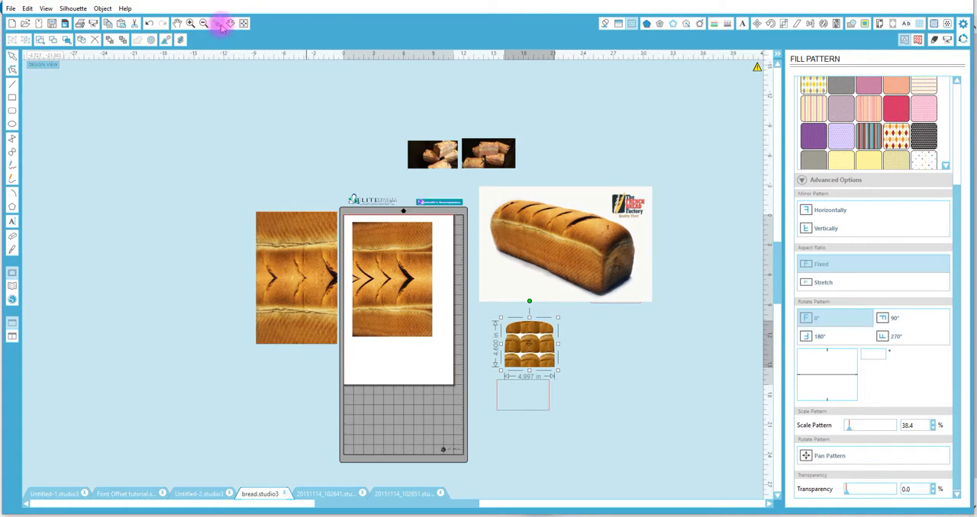
left_click(561, 370)
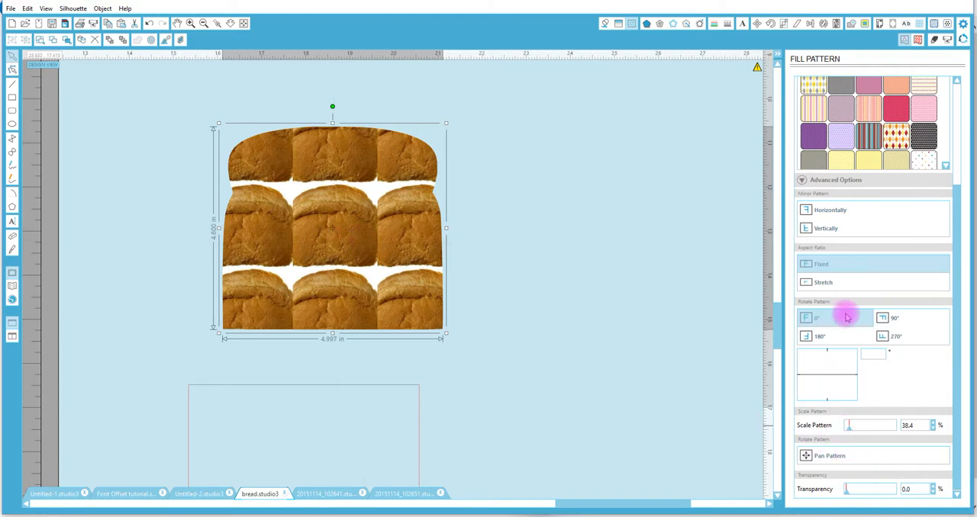
left_click_drag(851, 431, 852, 434)
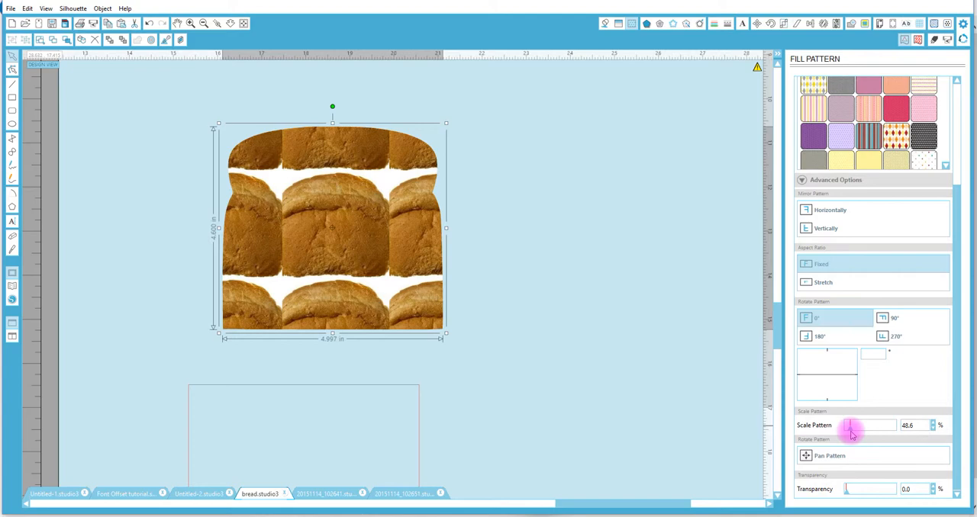
left_click_drag(851, 433, 858, 434)
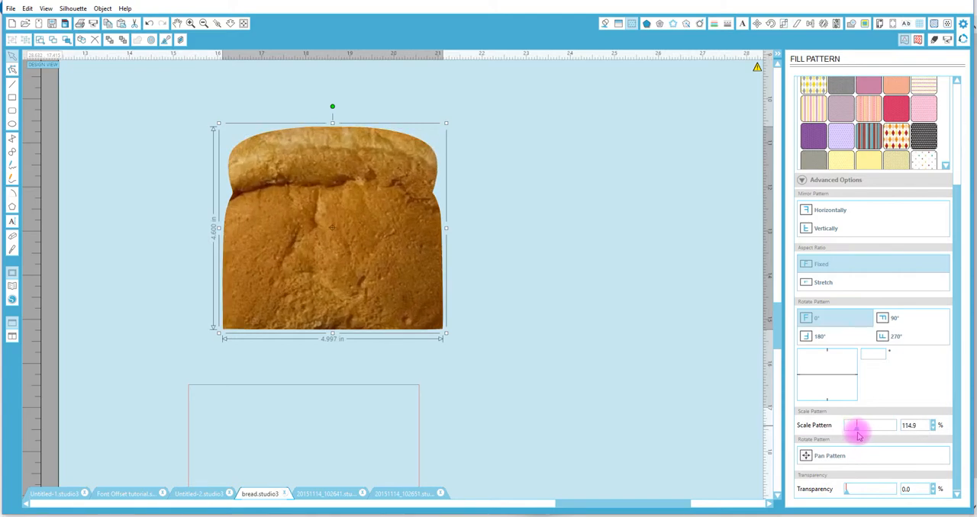
left_click_drag(858, 434, 857, 429)
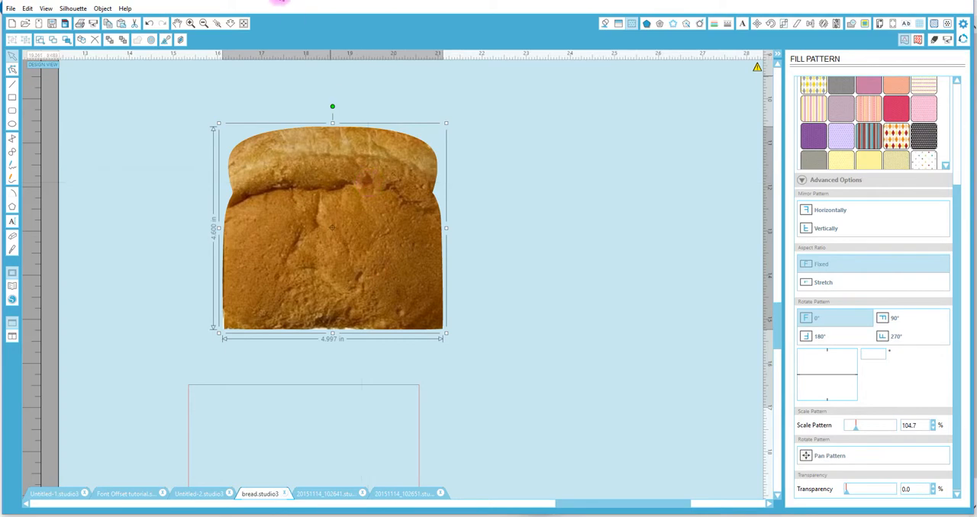
left_click_drag(780, 319, 790, 225)
left_click(232, 24)
left_click_drag(286, 256, 309, 115)
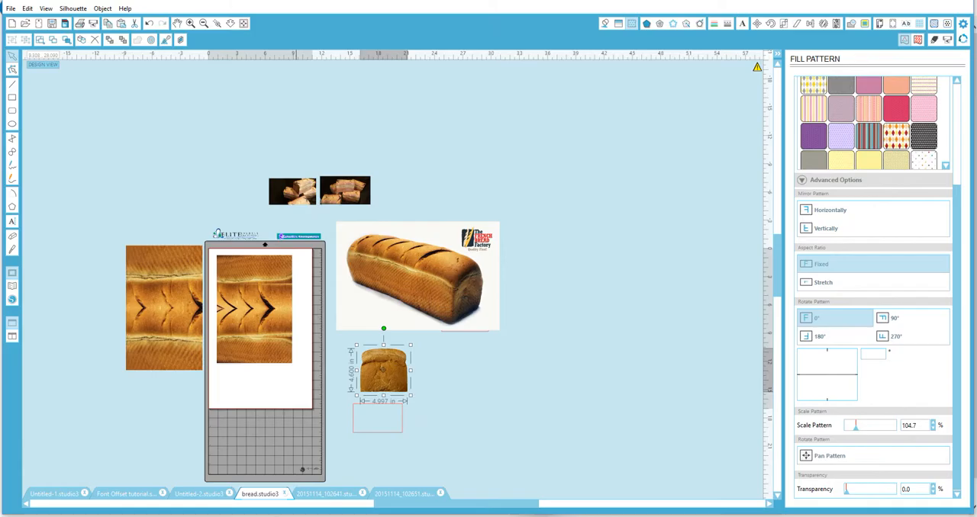
Switch to the Internet Explorer window with the bread loaf picture and return to its Google image search results.
left_click(293, 513)
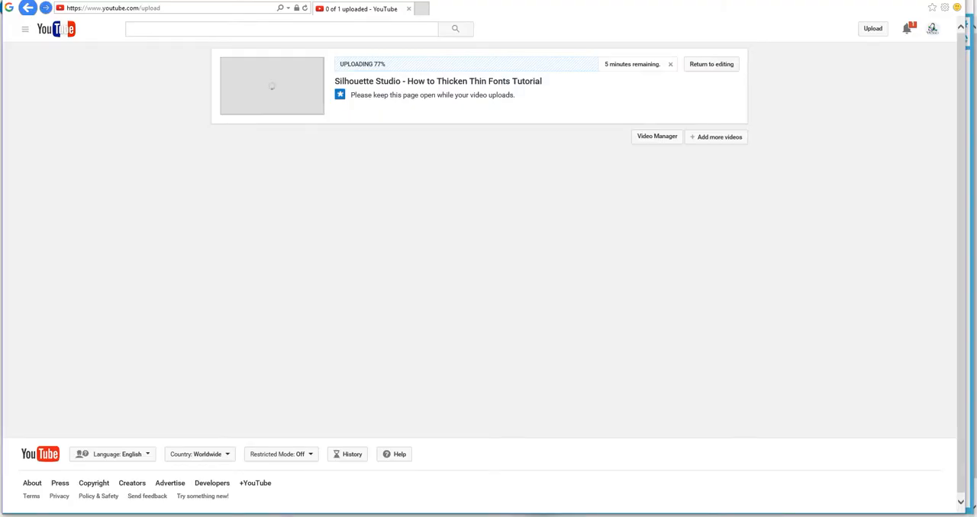
left_click(293, 513)
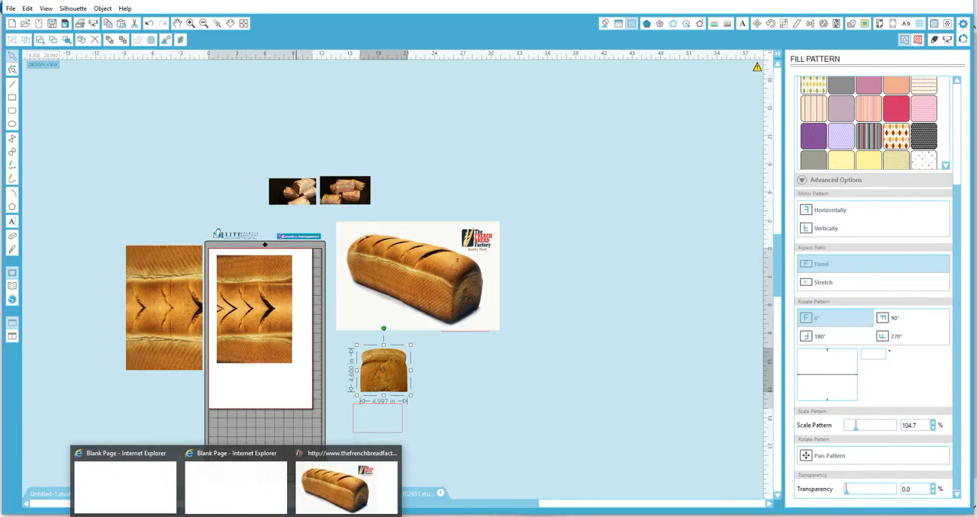
left_click(340, 459)
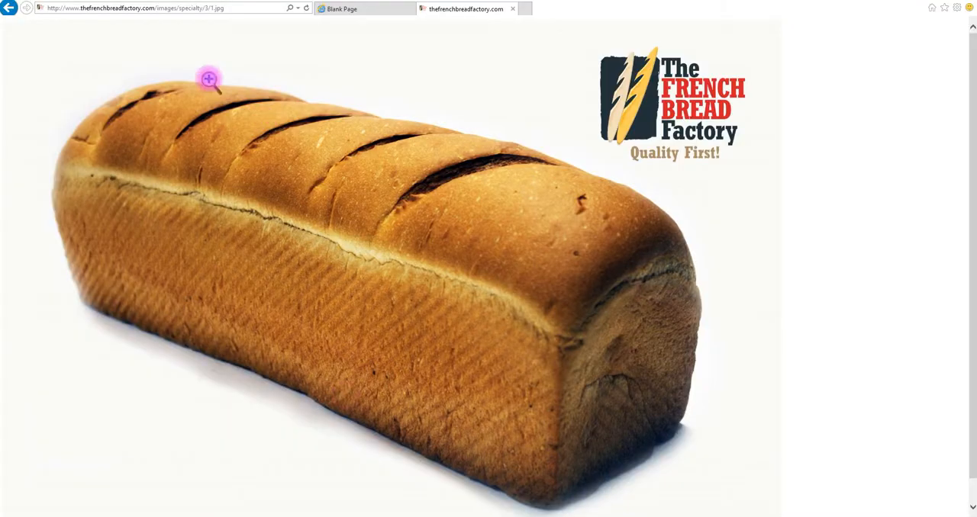
left_click(8, 8)
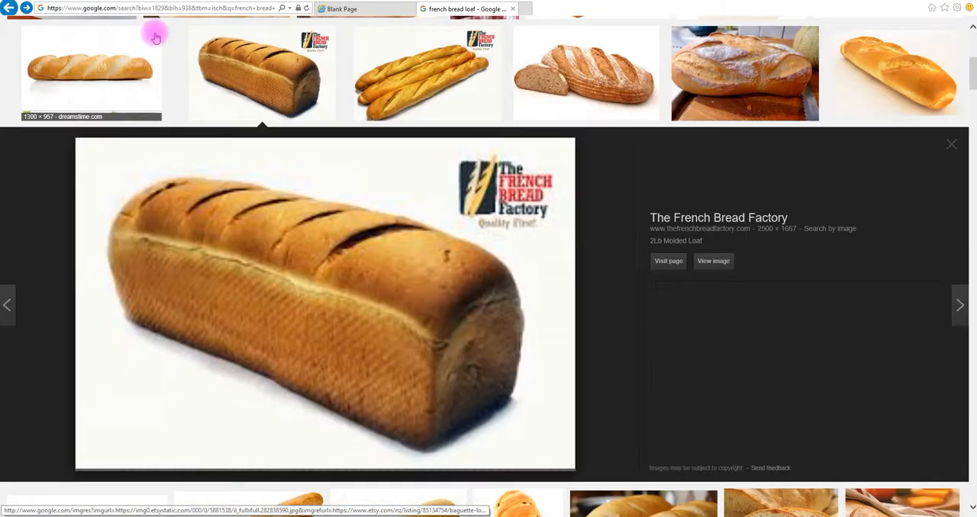
left_click(155, 37)
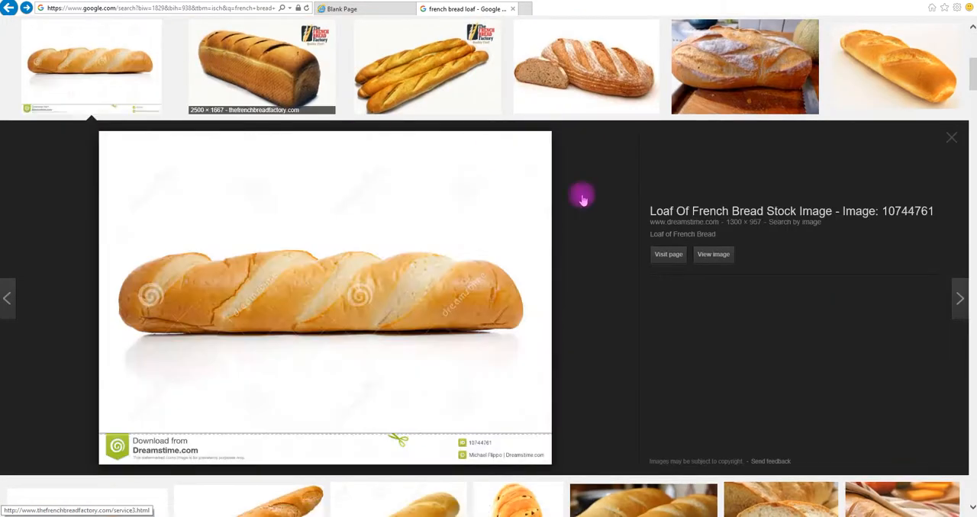
left_click(951, 143)
left_click_drag(974, 90, 972, 32)
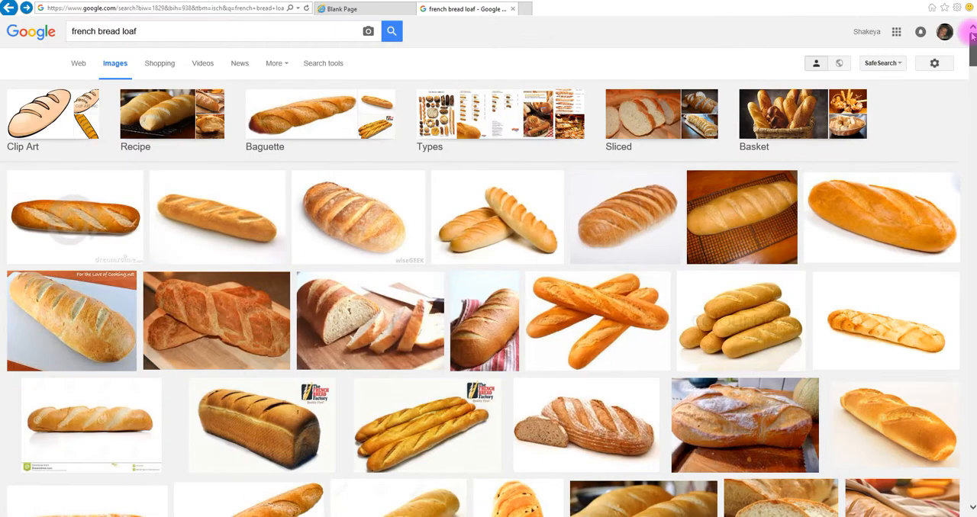
Search Google Images for "glitter backdrop".
left_click_drag(151, 33, 16, 6)
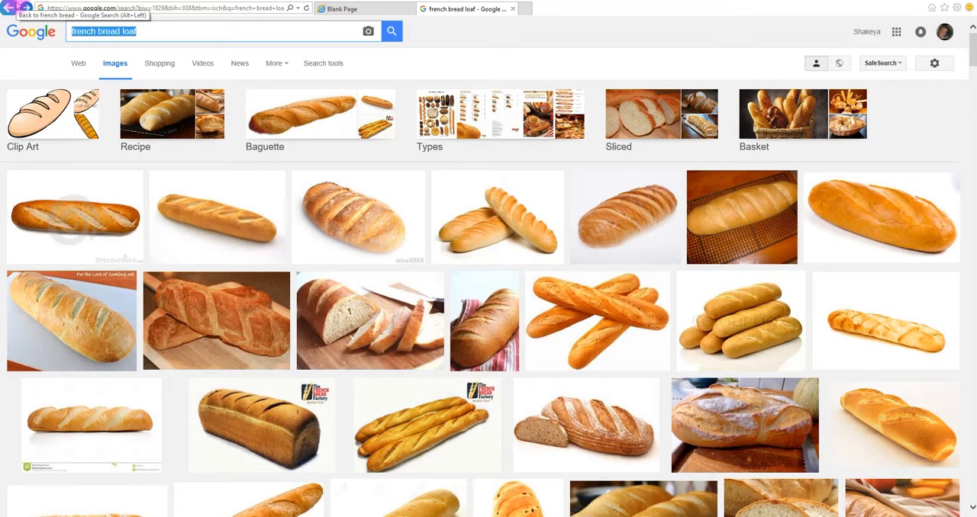
type("litter ")
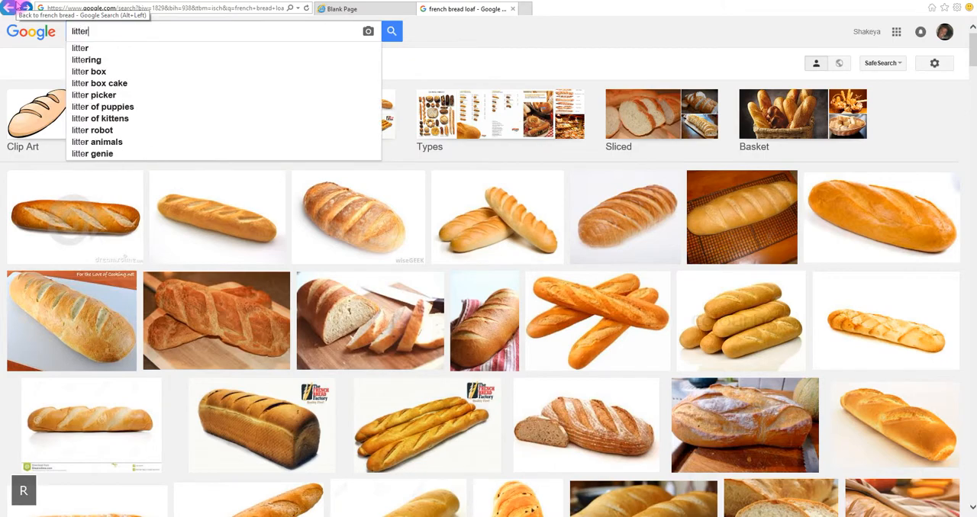
type("back")
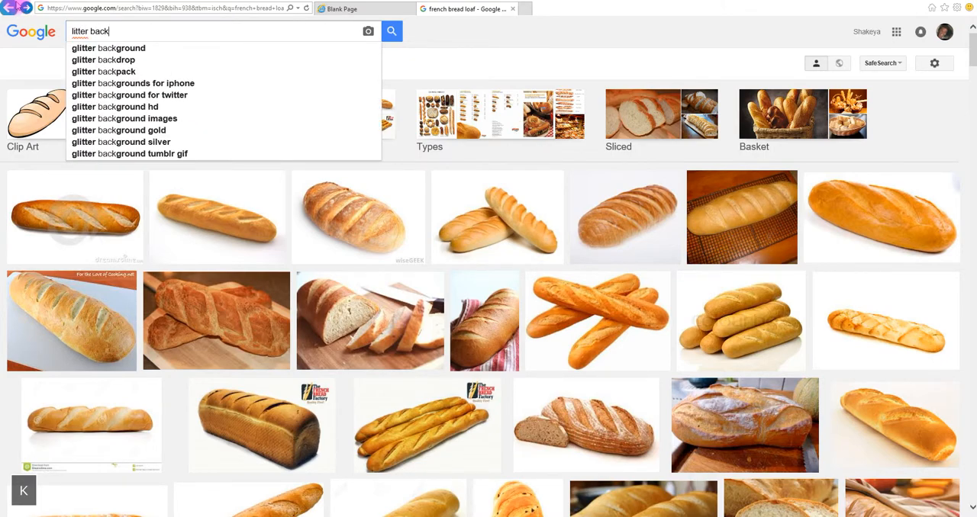
type("drop")
key("Return")
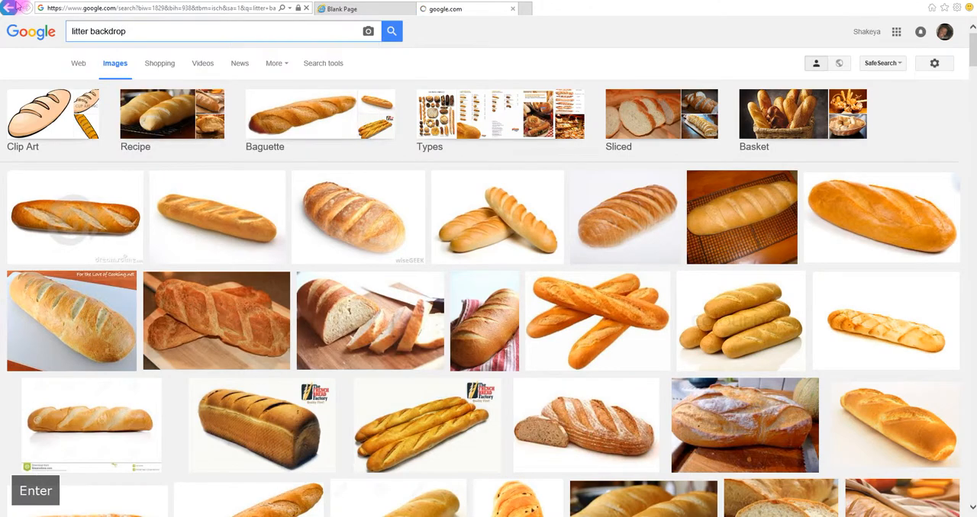
left_click(74, 31)
type("g")
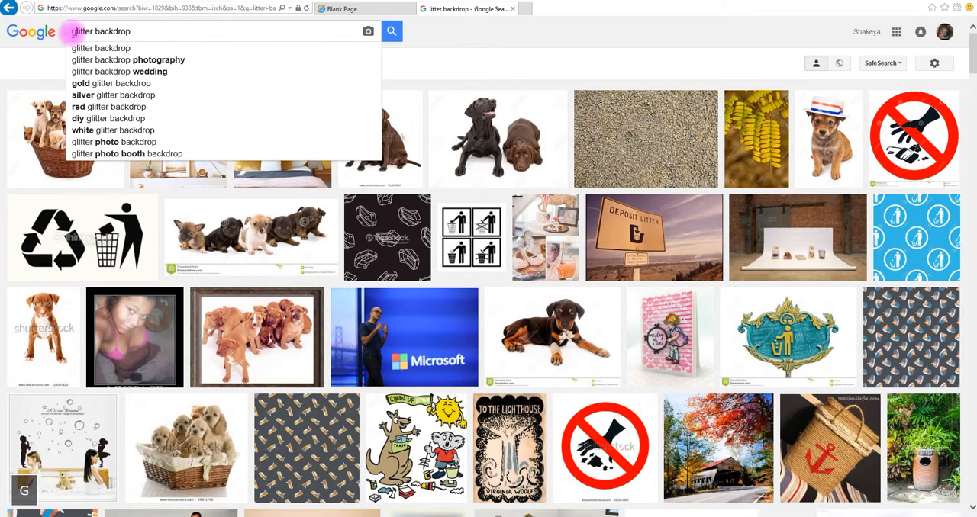
key("Return")
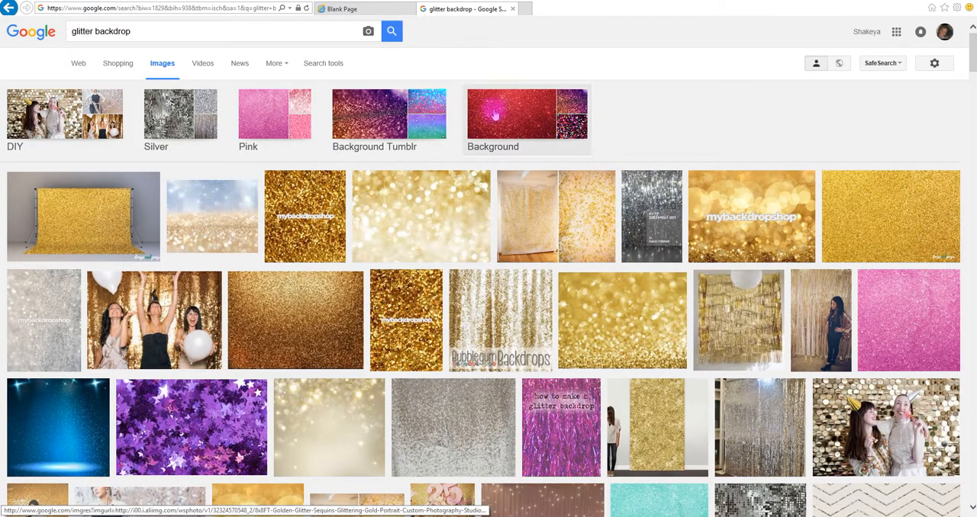
Narrow the results to Background Tumblr, open the pink and blue glitter picture from courseimage.com at full size, and copy it.
left_click(410, 122)
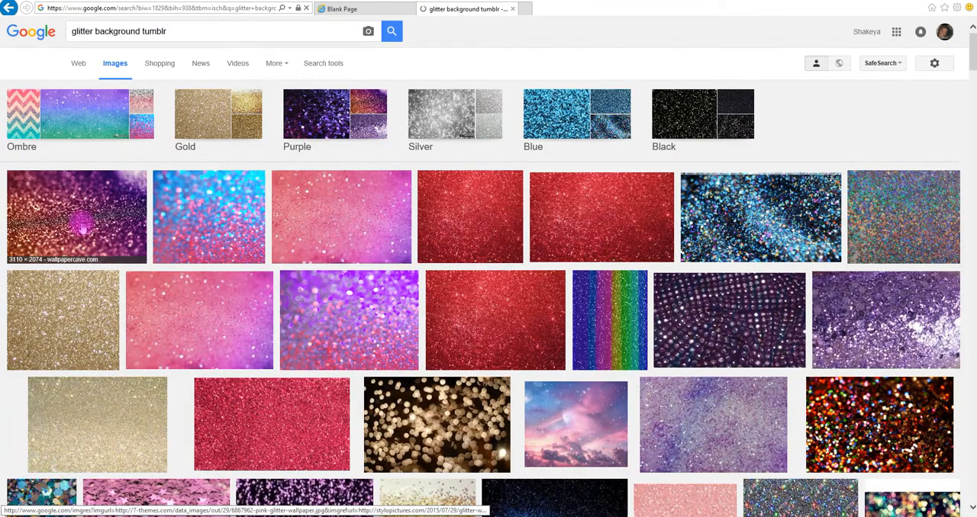
left_click(80, 223)
left_click(202, 84)
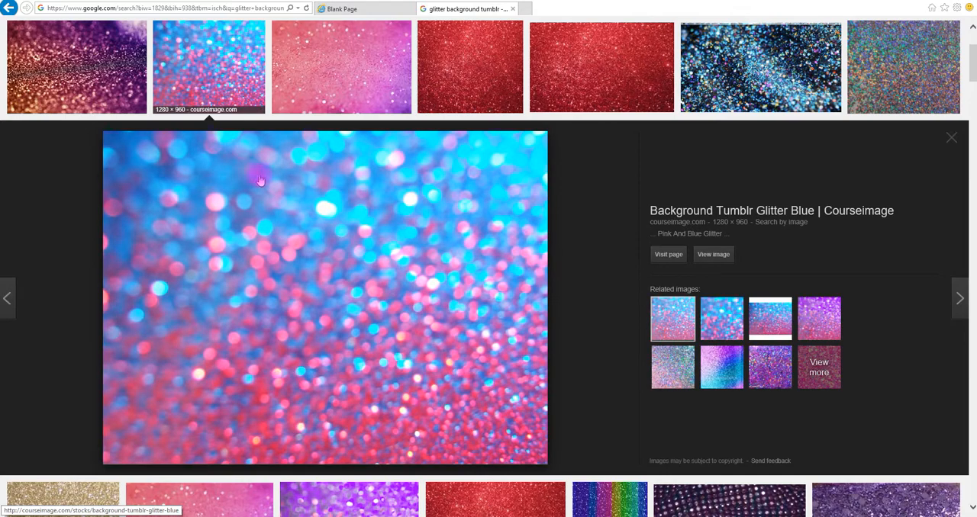
left_click(721, 257)
right_click(272, 272)
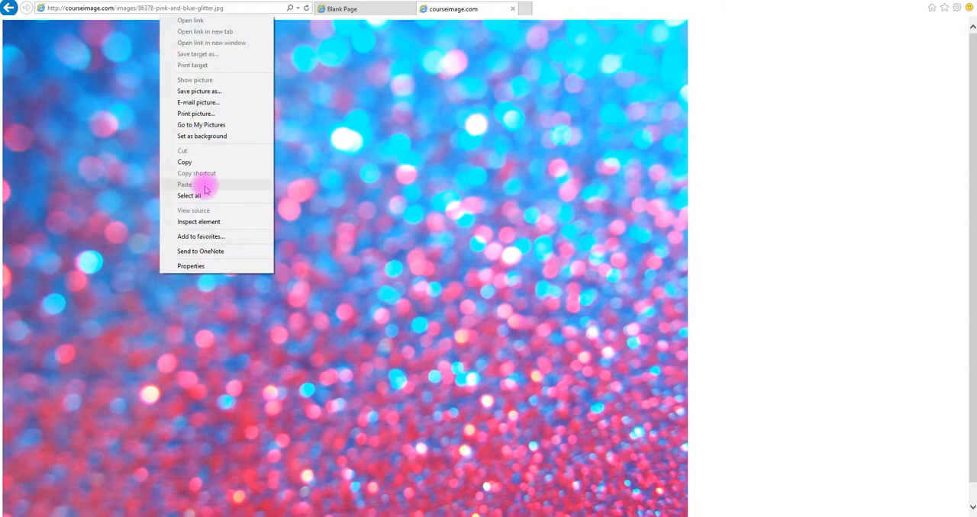
left_click(190, 162)
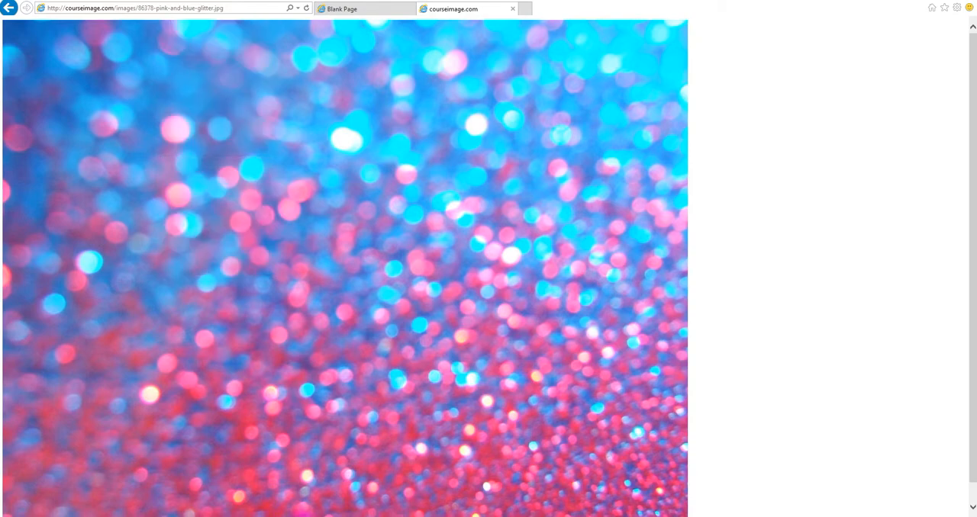
Switch to Silhouette Studio, paste the glitter picture above the large loaf photo, and use it as the loaf photo rectangle's fill.
key("alt+Tab")
right_click(470, 163)
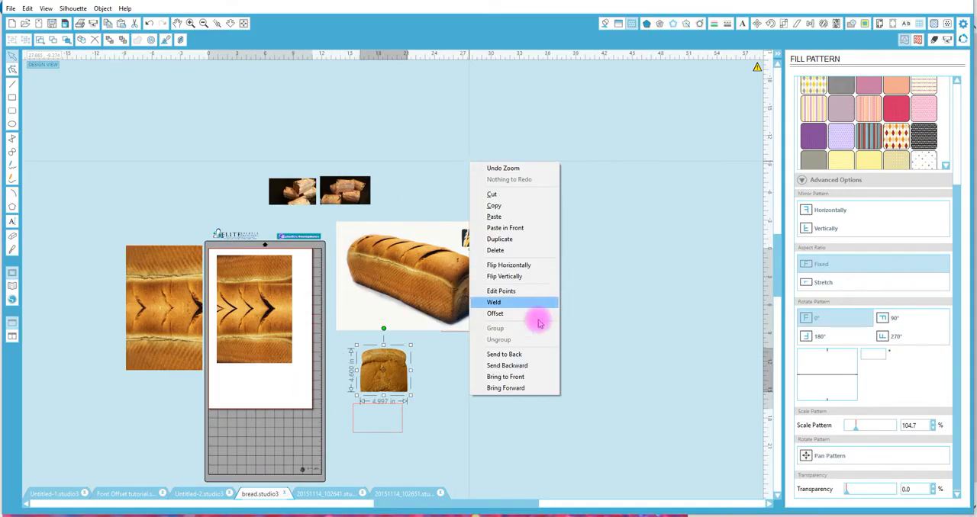
left_click(502, 218)
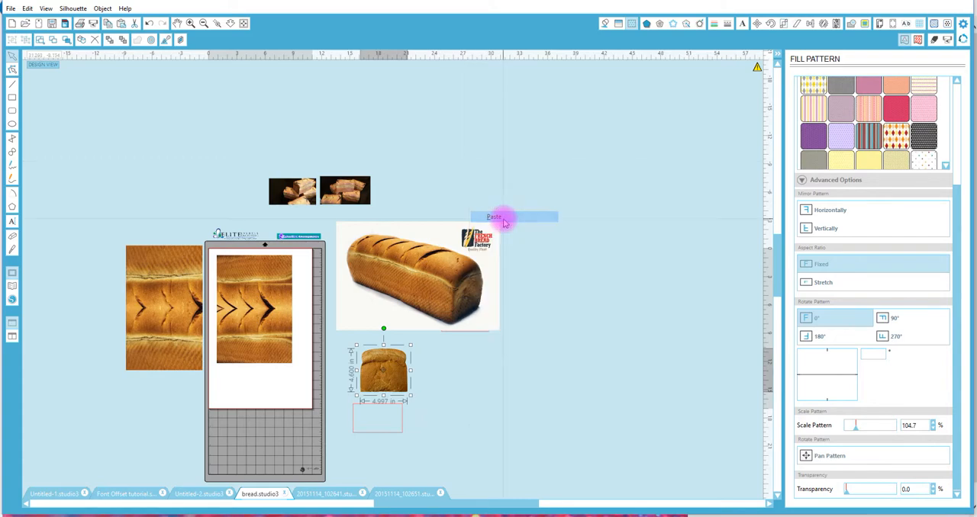
left_click_drag(411, 252, 471, 108)
left_click(412, 270)
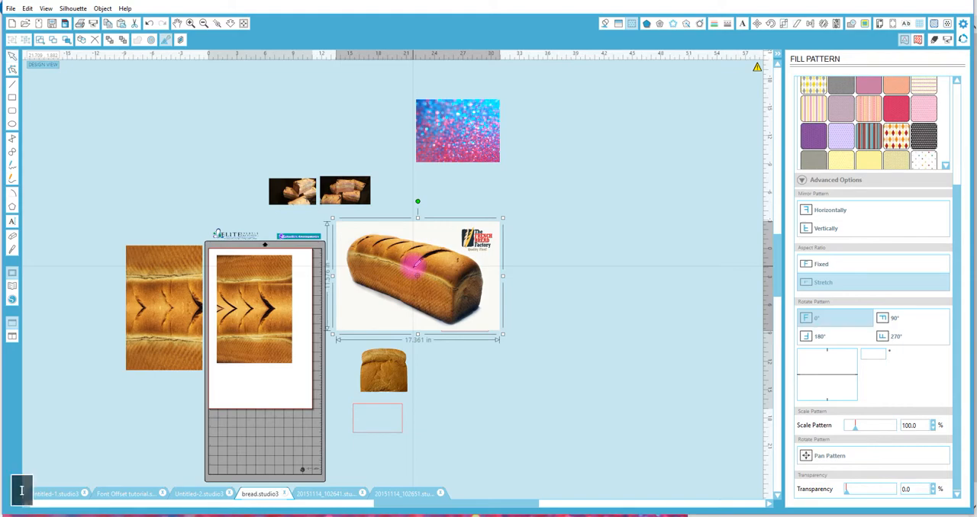
left_click(463, 138)
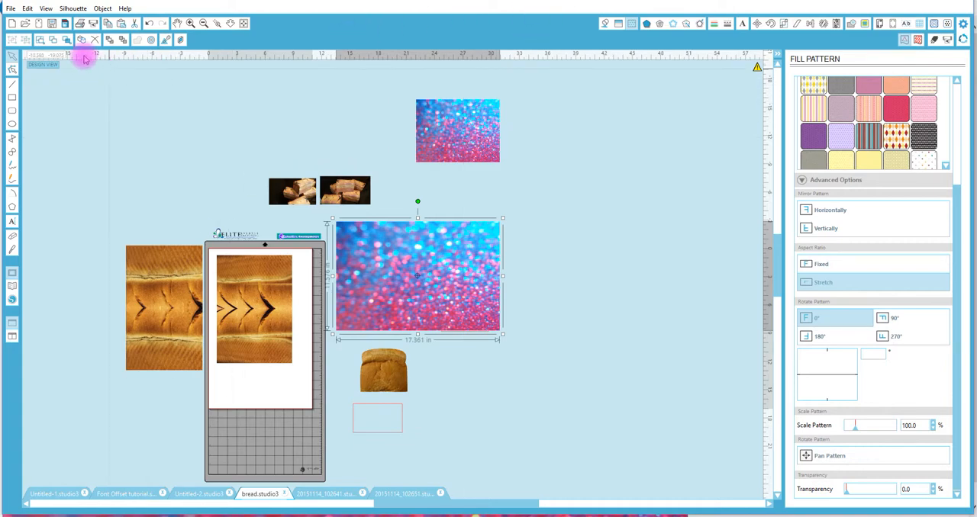
Look through the fill designs in the library's My Patterns folder and return to the design page.
left_click(12, 285)
scroll(77, 157, "down", 5)
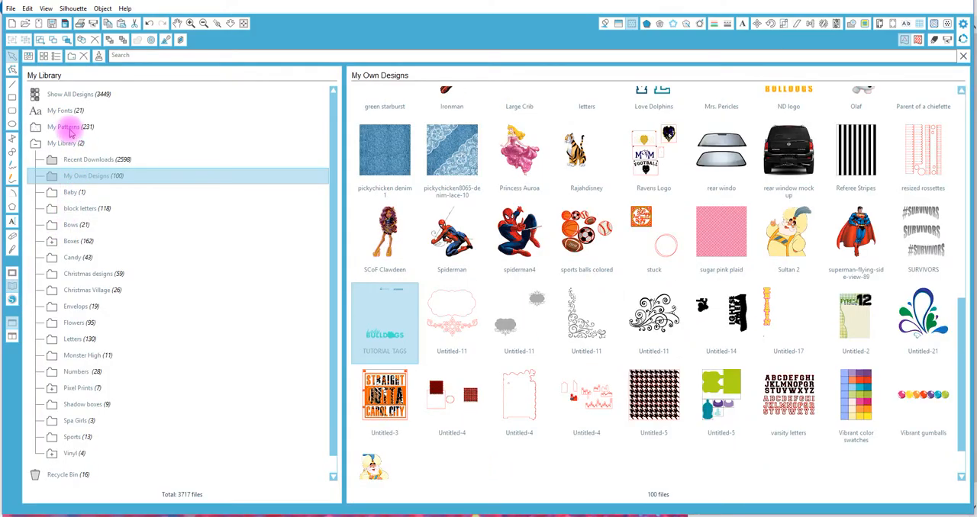
left_click(68, 128)
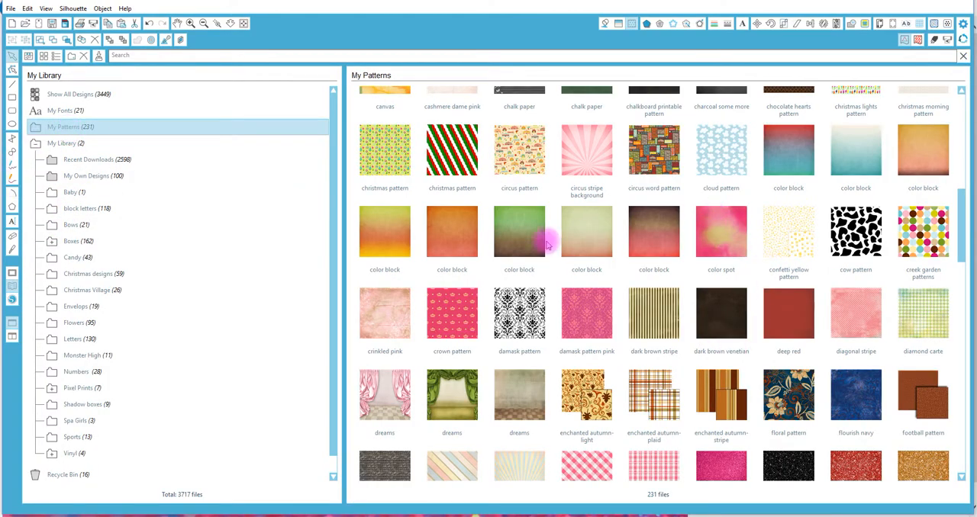
left_click(13, 275)
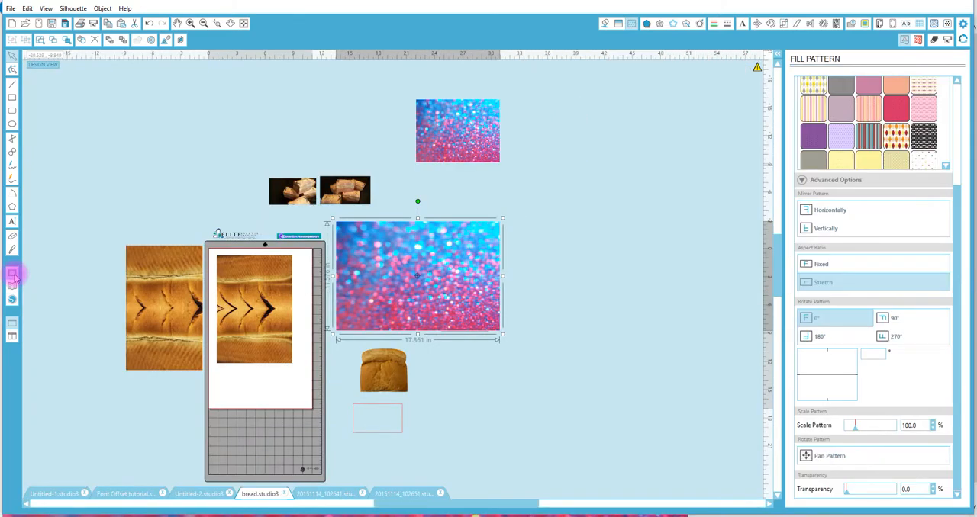